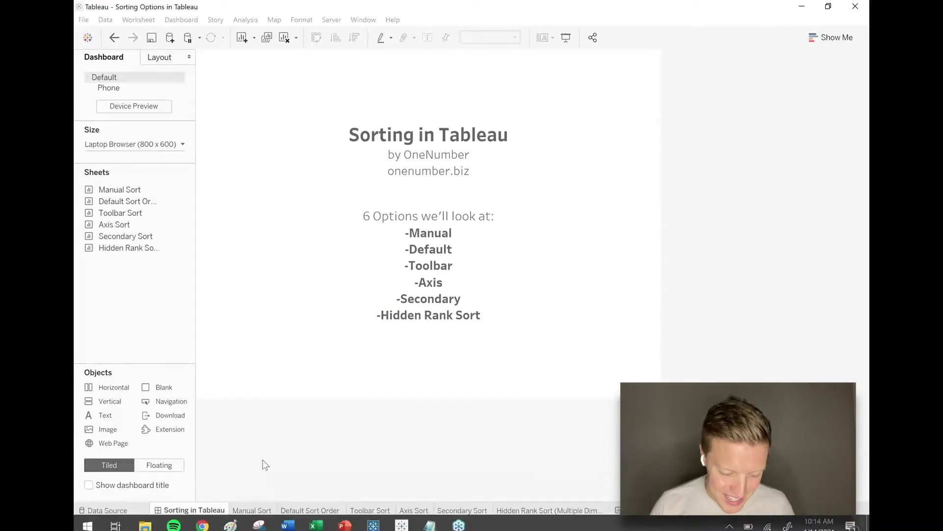
# On the Manual Sort sheet, review the 494-row 2014_Olympics data preview, then close it
pyautogui.click(252, 514)
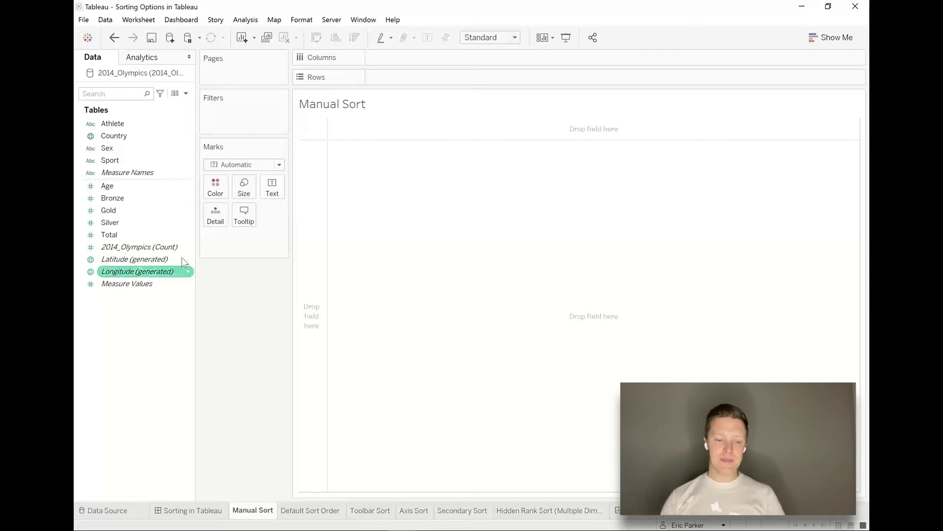
pyautogui.click(177, 94)
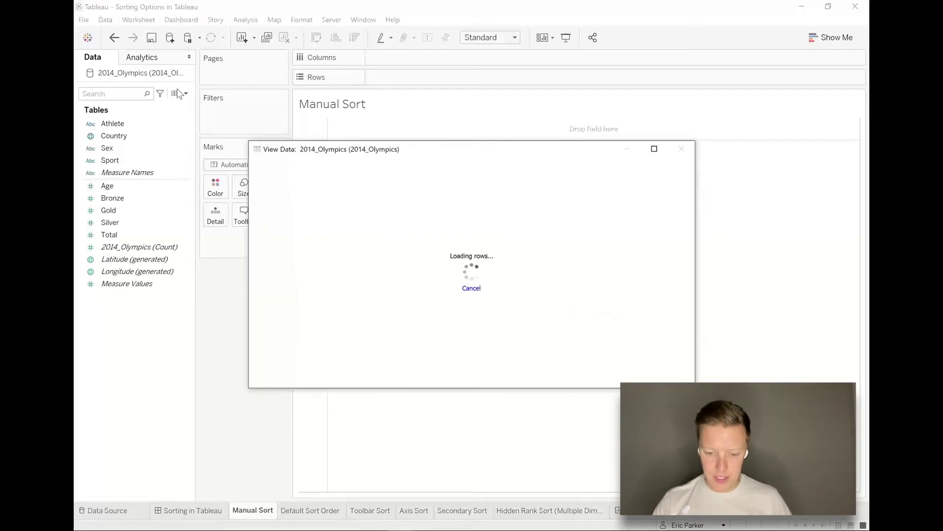
pyautogui.moveTo(702, 253); pyautogui.dragTo(791, 262)
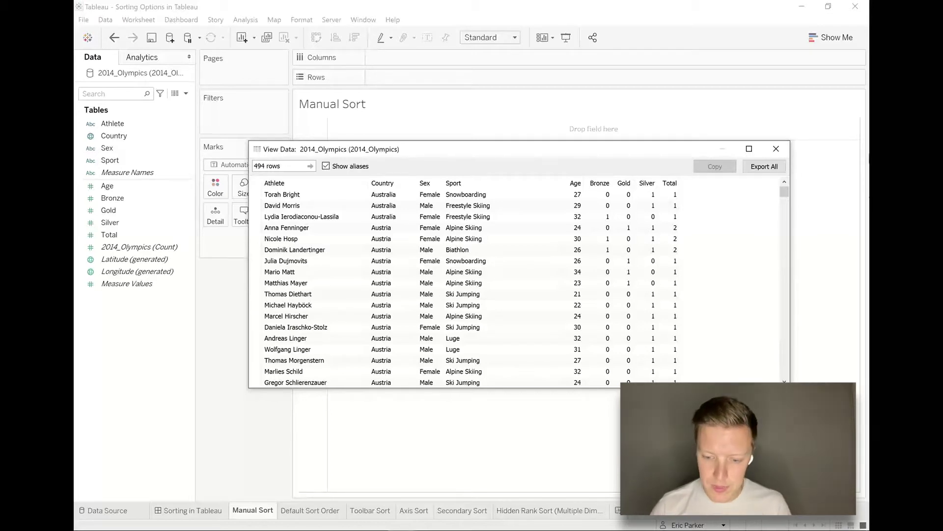
pyautogui.click(776, 148)
# Put Country on Rows and Total on Columns to chart SUM(Total) bars for 26 countries
pyautogui.click(110, 125)
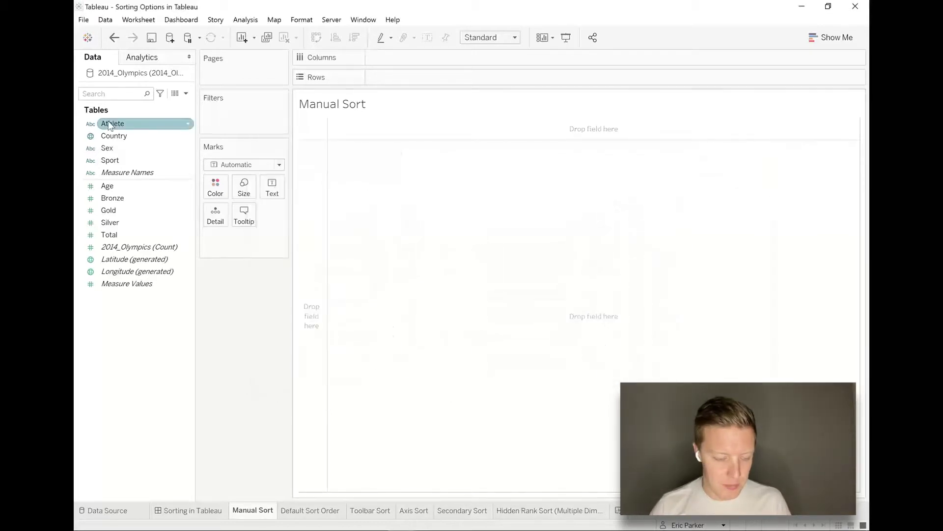
pyautogui.moveTo(116, 136); pyautogui.dragTo(424, 78)
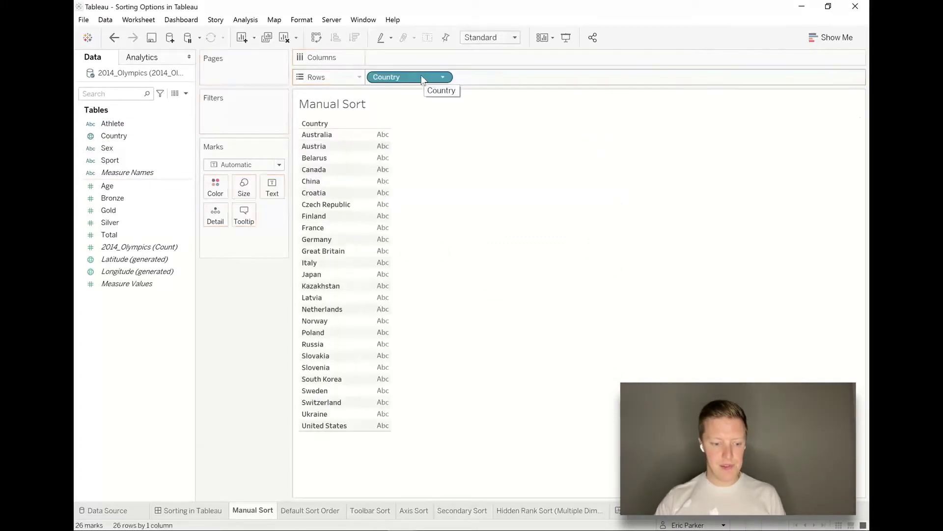
pyautogui.click(127, 233)
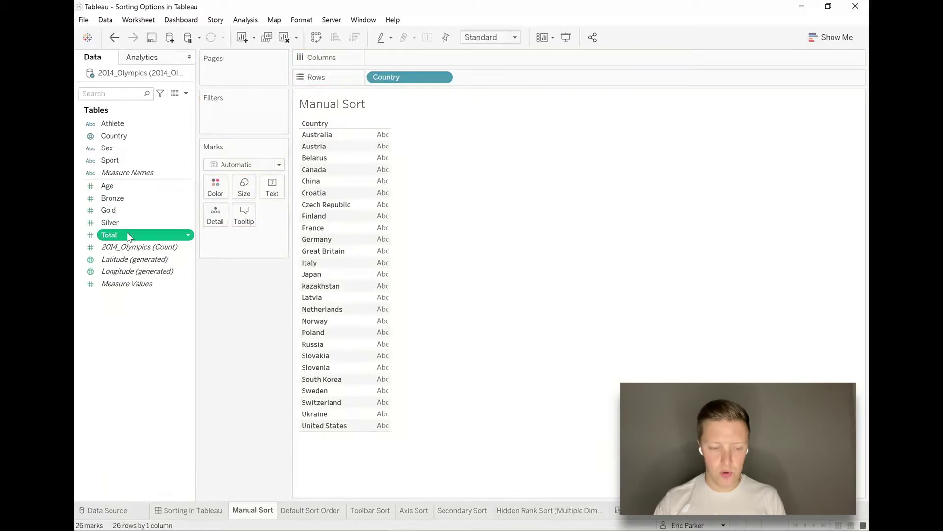
pyautogui.moveTo(122, 237); pyautogui.dragTo(426, 62)
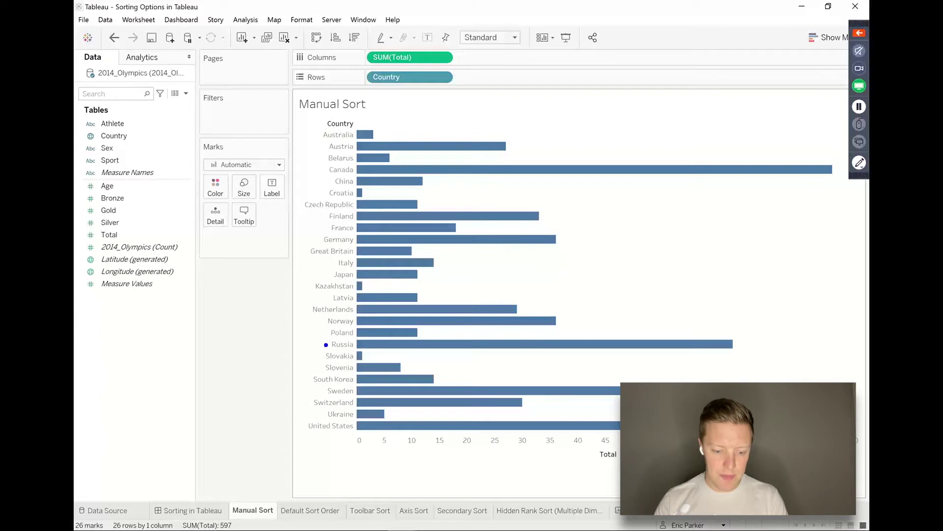
pyautogui.moveTo(334, 441); pyautogui.dragTo(333, 118)
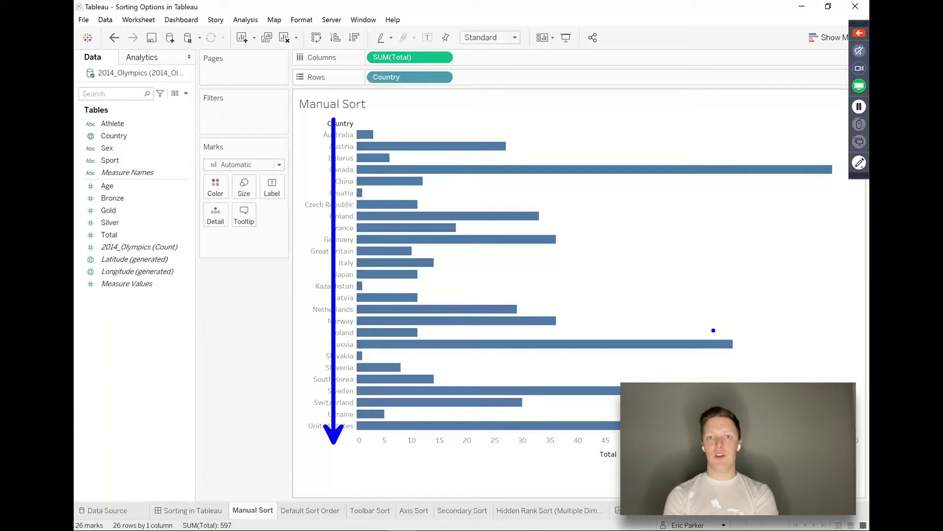
# Drag the United States row above Australia to the top of the chart
pyautogui.press('Escape')
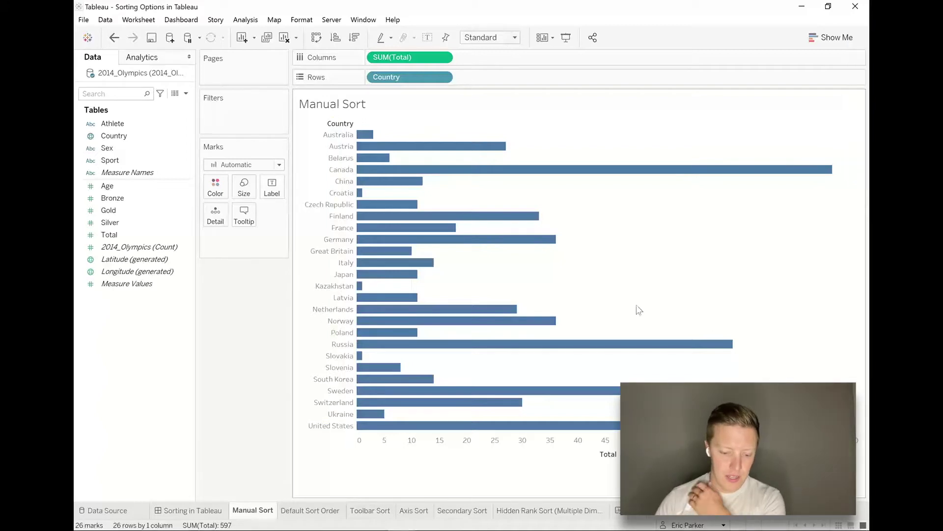
pyautogui.click(324, 426)
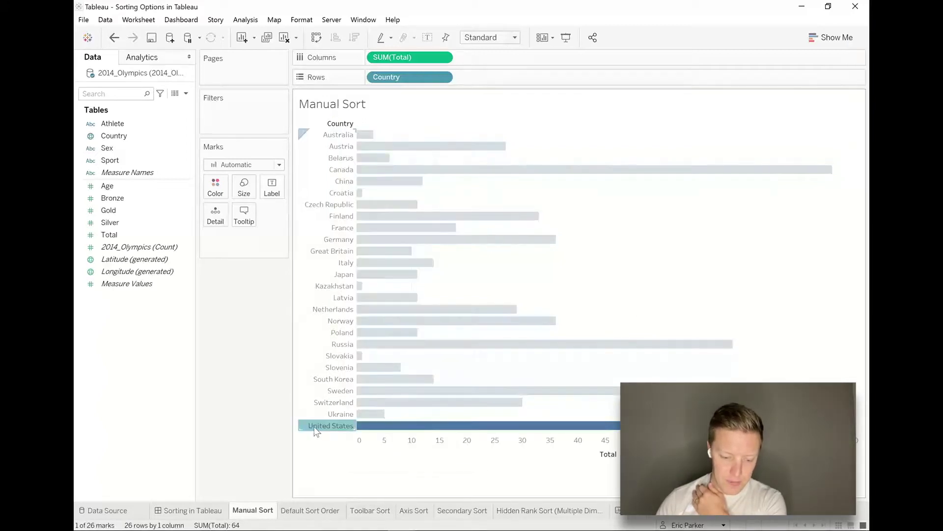
pyautogui.moveTo(325, 426); pyautogui.dragTo(358, 131)
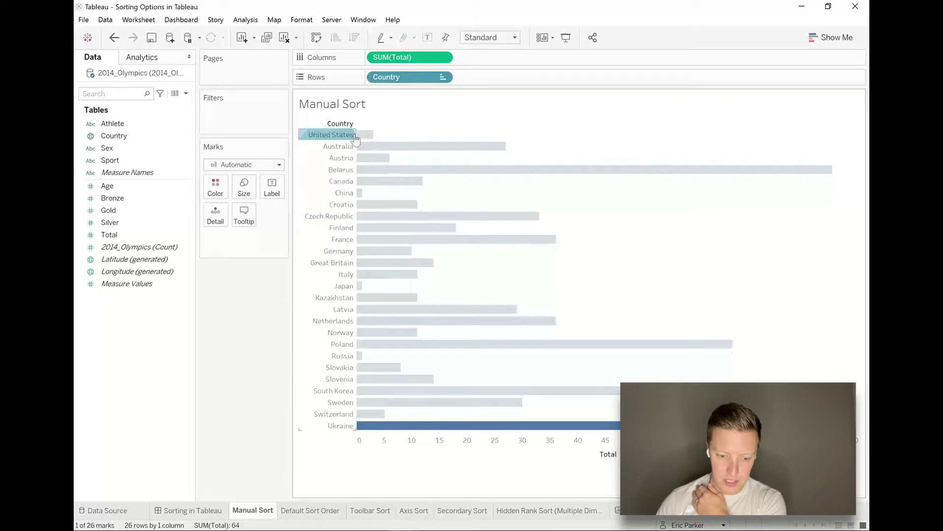
pyautogui.click(792, 299)
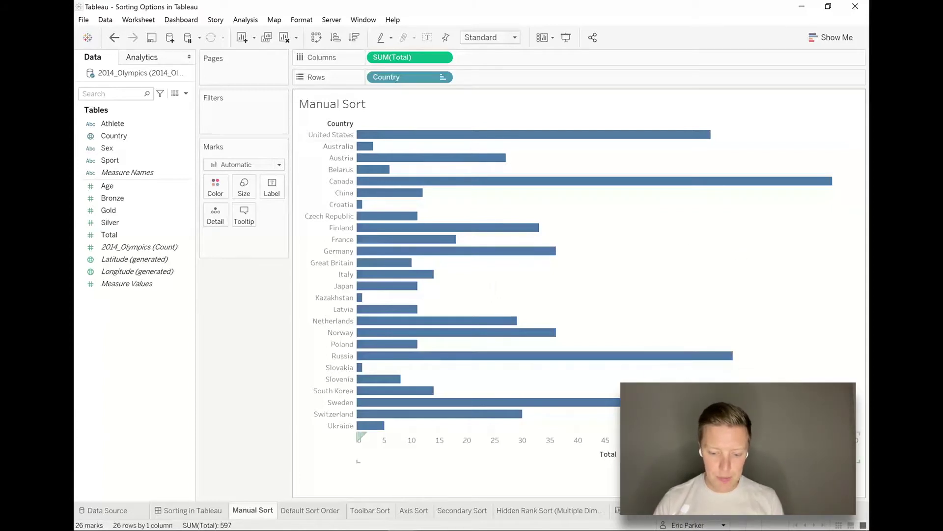
# Cycle the axis sort through descending, ascending and cleared, then move United States back to the top
pyautogui.click(361, 436)
pyautogui.click(362, 437)
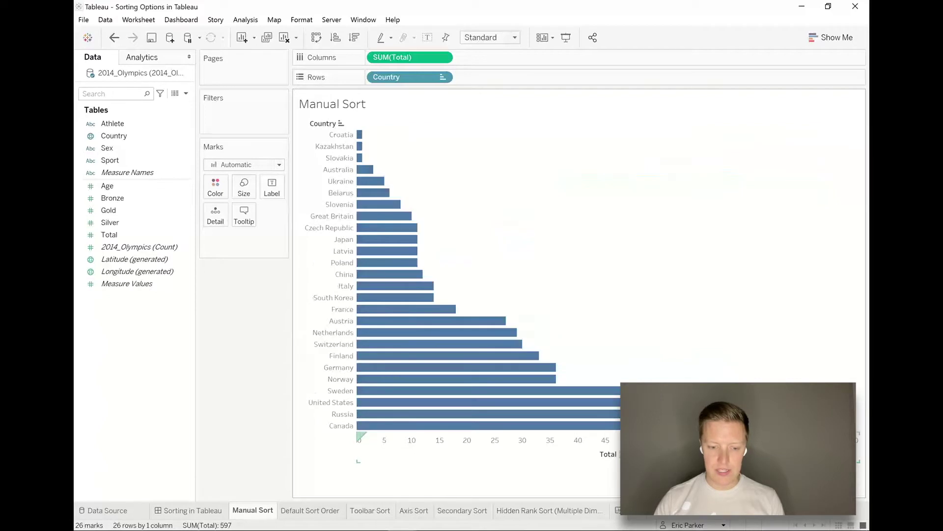
pyautogui.click(361, 436)
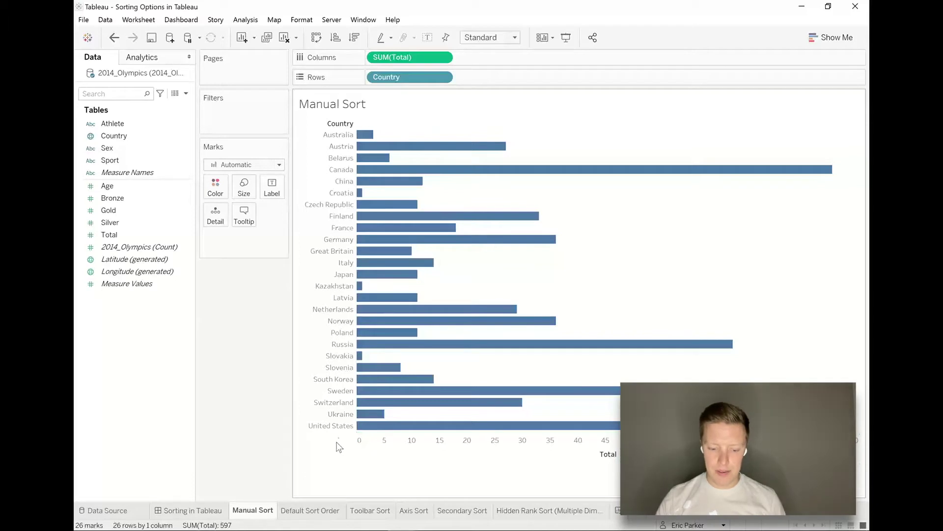
pyautogui.moveTo(331, 426); pyautogui.dragTo(340, 130)
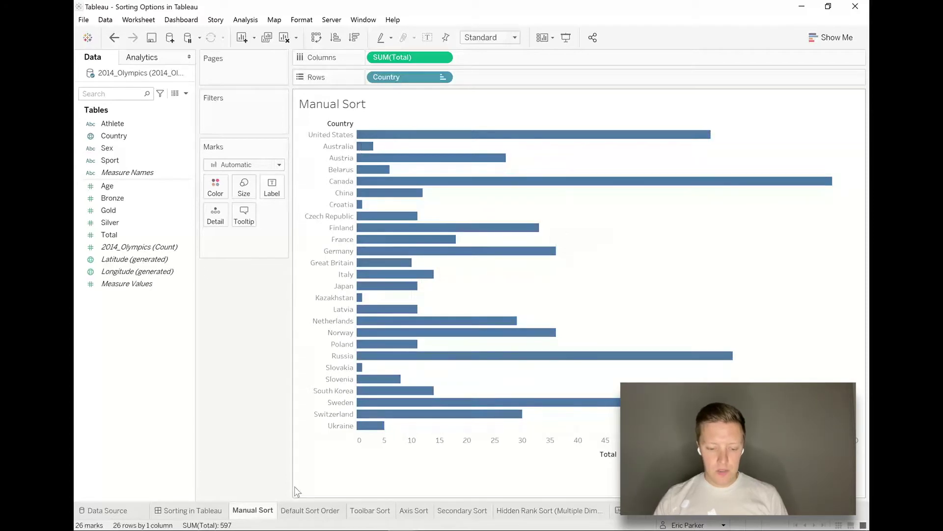
# On the Default Sort Order sheet, open the Country field's default sort settings
pyautogui.click(303, 512)
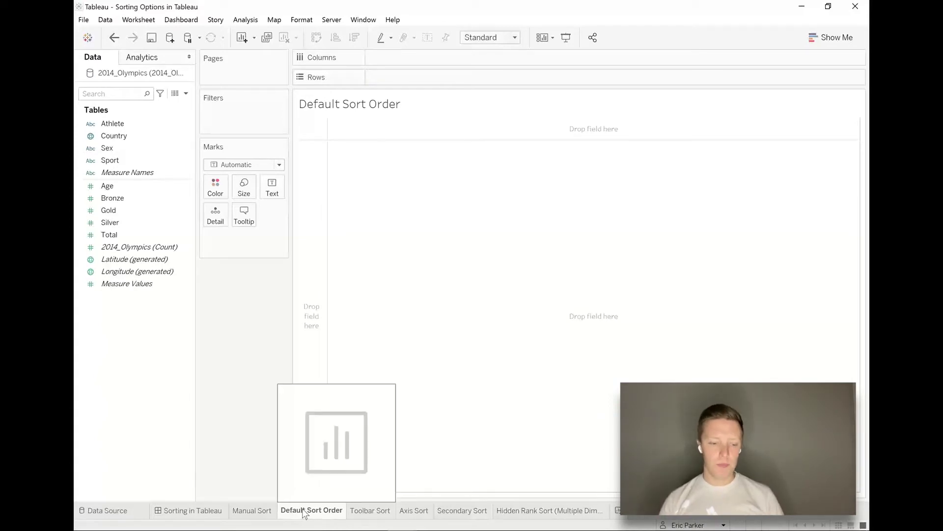
pyautogui.click(104, 151)
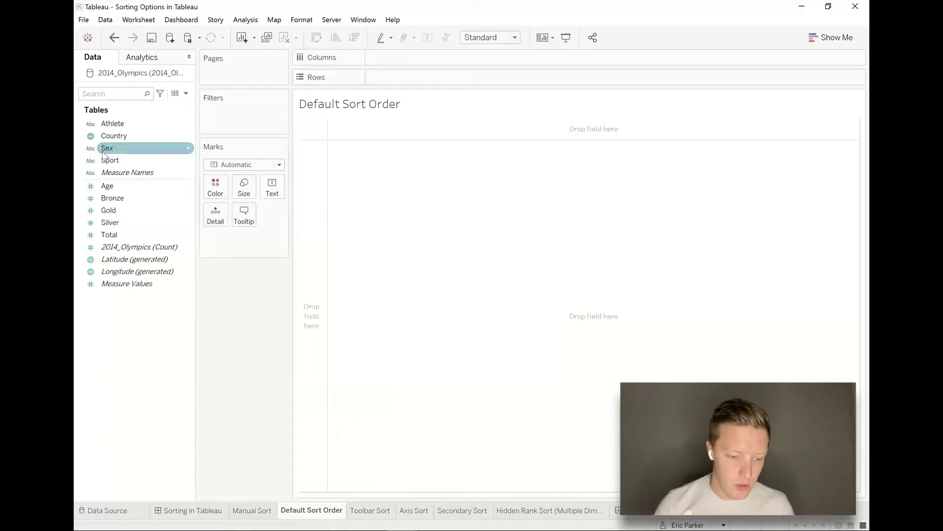
pyautogui.click(112, 138)
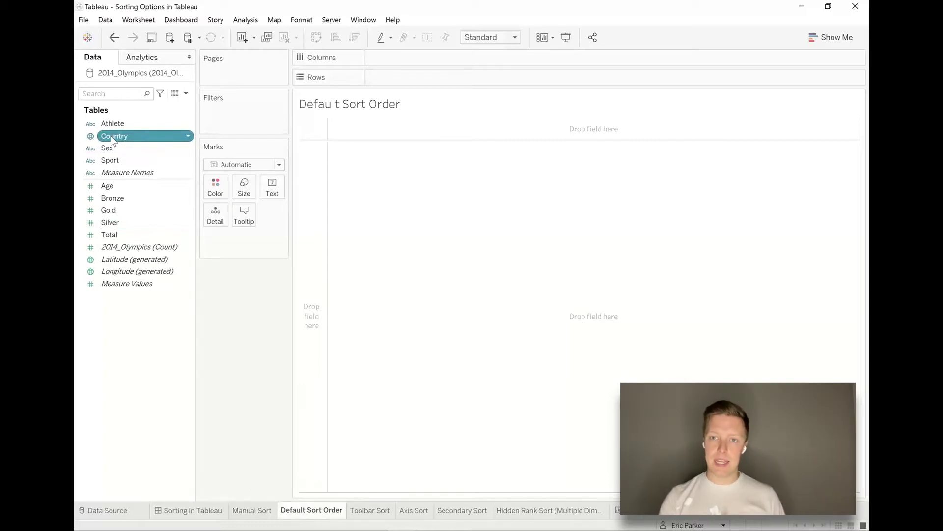
pyautogui.click(188, 136)
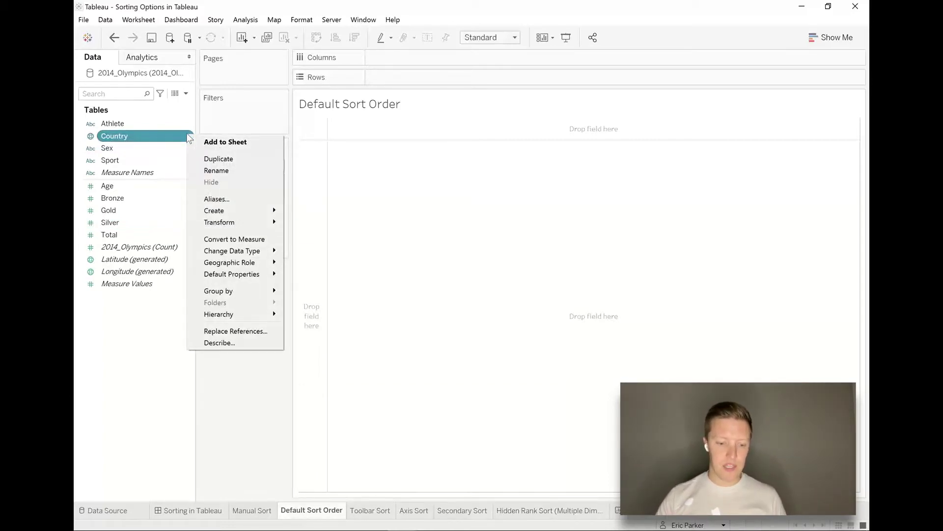
pyautogui.moveTo(256, 277)
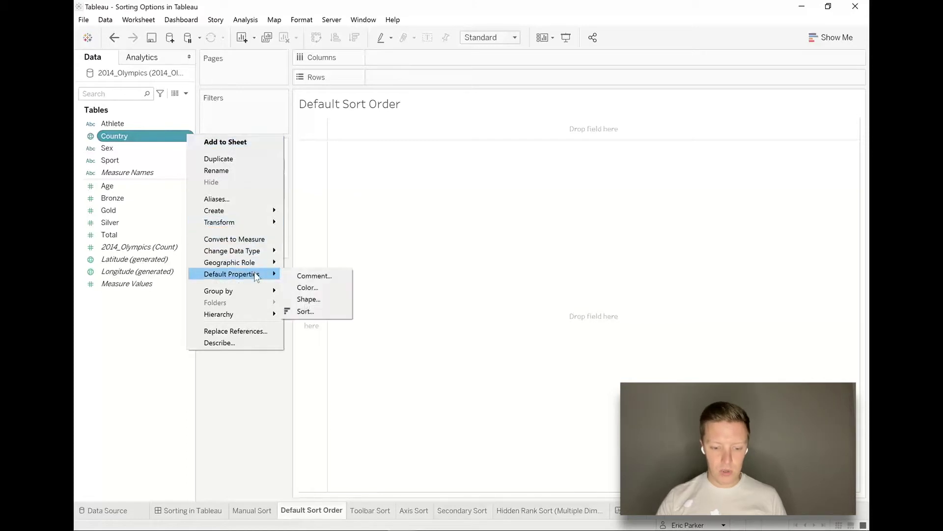
pyautogui.click(343, 313)
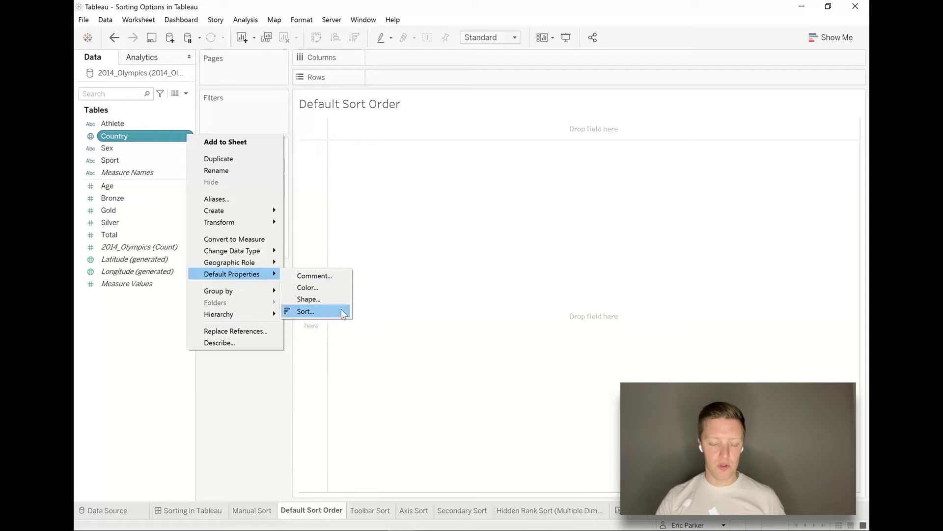
pyautogui.click(343, 312)
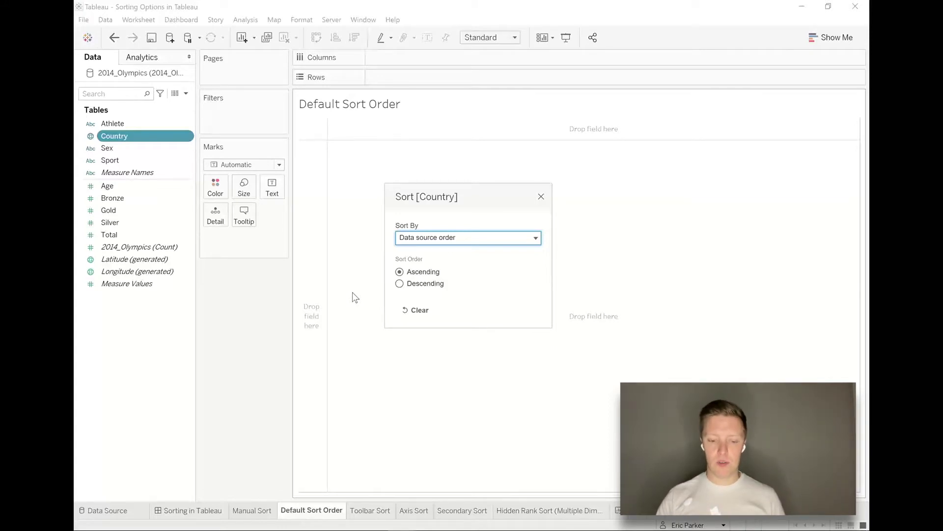
# Set Country's default sort to Manual with United States moved to the top
pyautogui.click(423, 240)
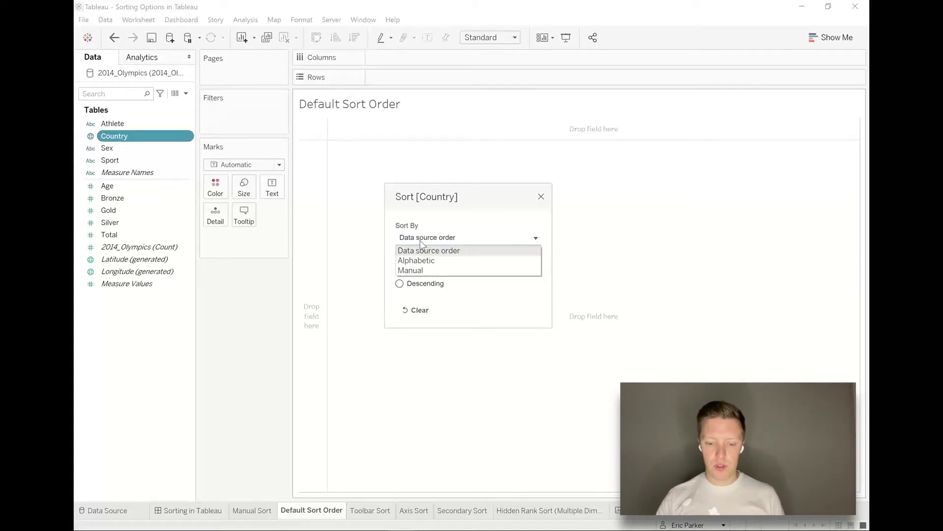
pyautogui.click(421, 271)
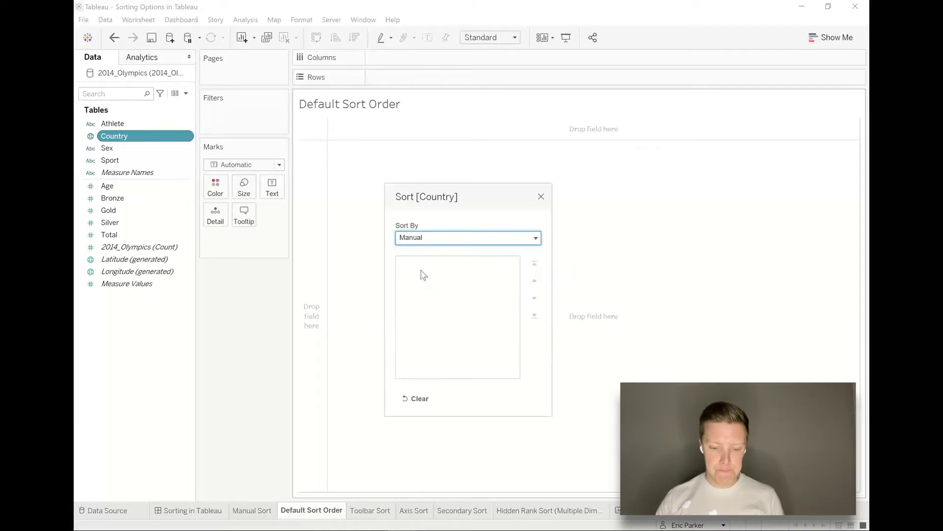
pyautogui.moveTo(515, 276); pyautogui.dragTo(515, 338)
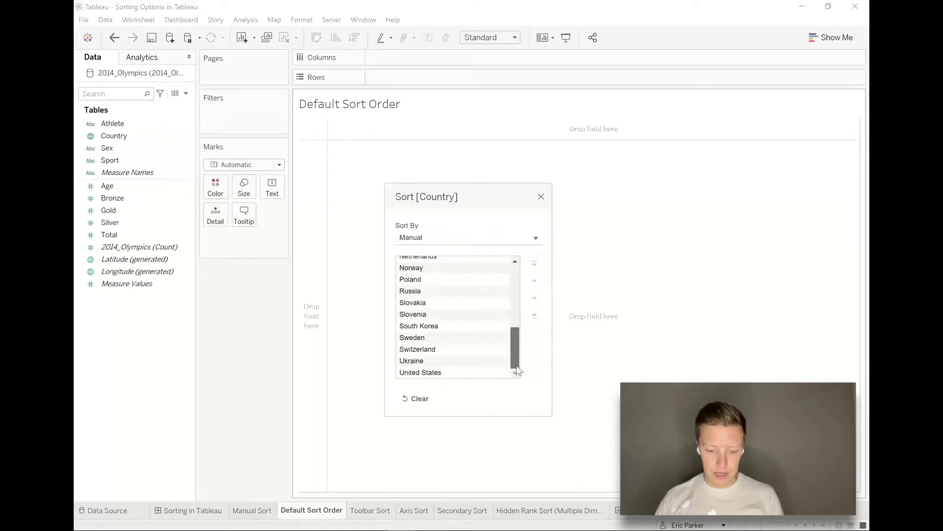
pyautogui.click(426, 373)
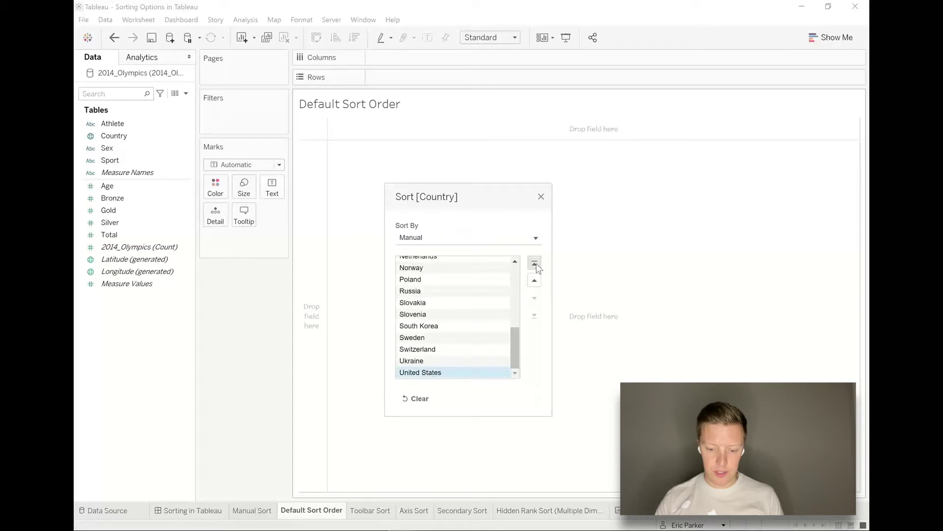
pyautogui.click(535, 264)
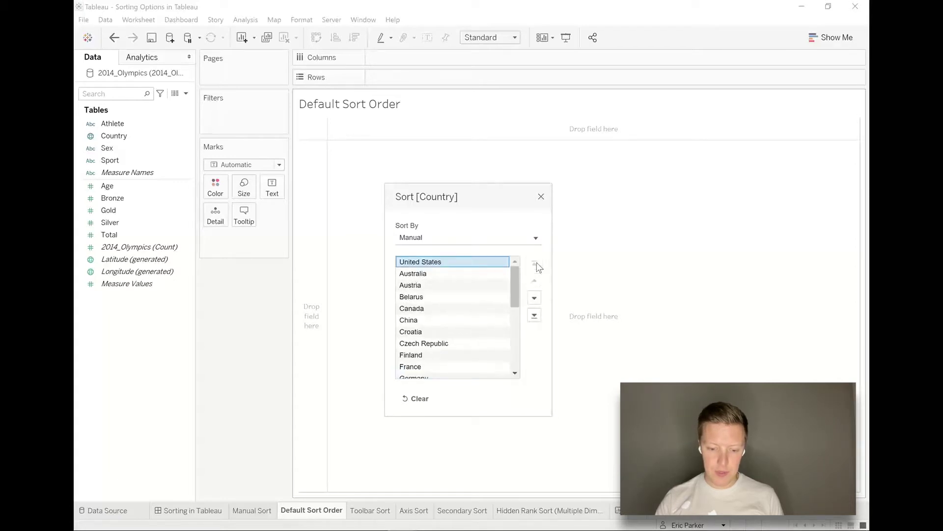
pyautogui.moveTo(441, 276)
pyautogui.mouseDown()
pyautogui.moveTo(428, 290)
pyautogui.moveTo(429, 273)
pyautogui.mouseUp()
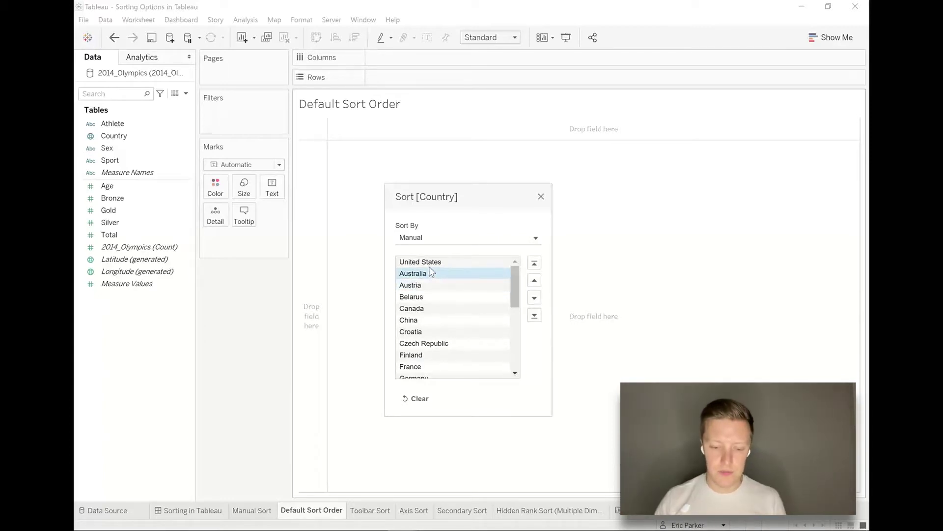
pyautogui.click(541, 197)
# Chart SUM(Total) by Country in the new default order, then switch to the Toolbar Sort sheet
pyautogui.click(156, 123)
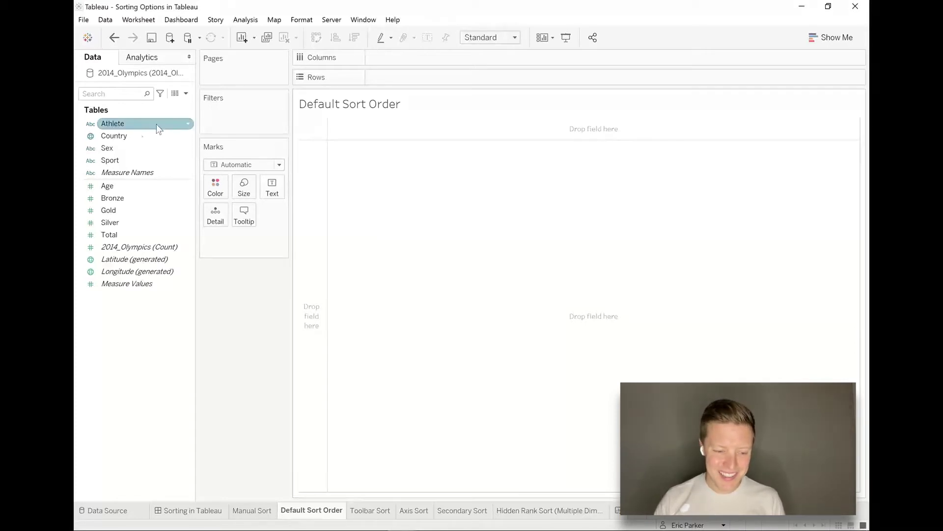
pyautogui.click(129, 136)
pyautogui.moveTo(130, 136); pyautogui.dragTo(469, 79)
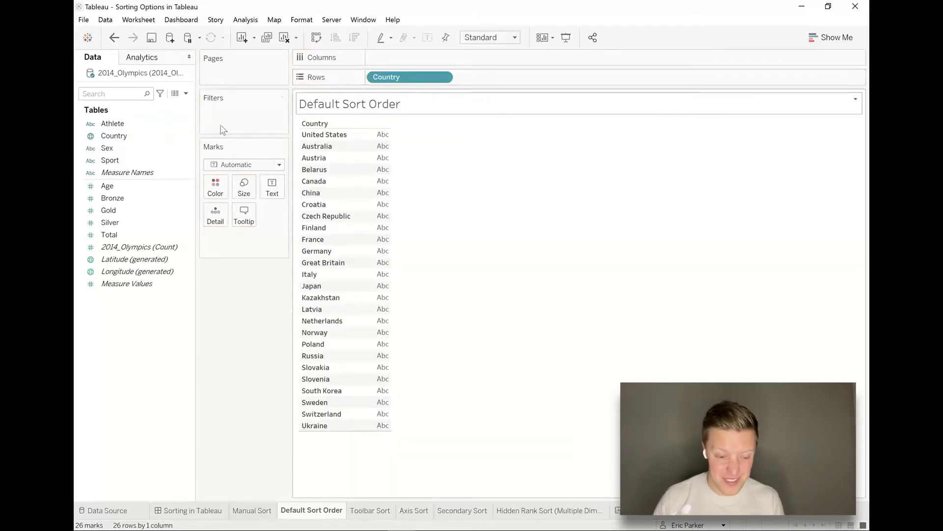
pyautogui.moveTo(123, 235); pyautogui.dragTo(464, 53)
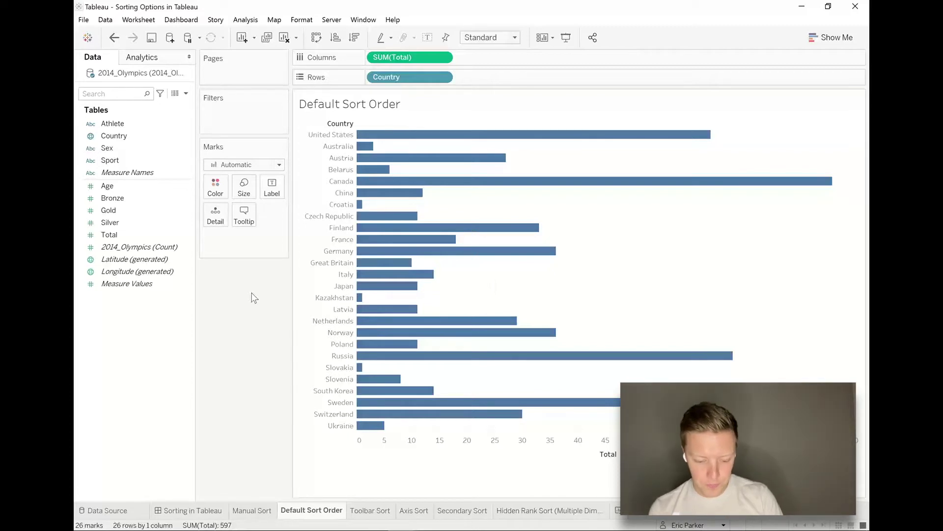
pyautogui.hotkey('ctrl', 'Tab')
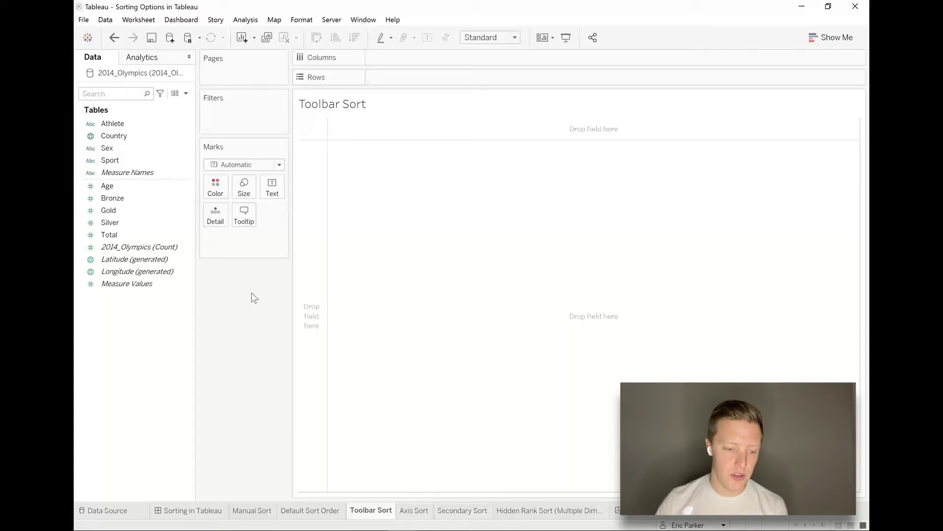
# Chart SUM(Total) by Country and sort it descending from the toolbar, putting Canada on top
pyautogui.moveTo(123, 135); pyautogui.dragTo(425, 78)
pyautogui.moveTo(116, 234); pyautogui.dragTo(443, 55)
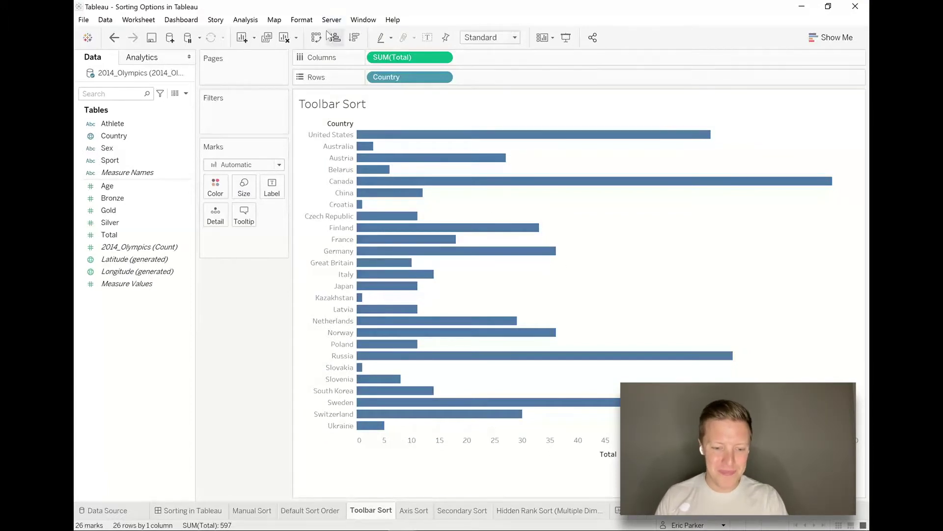
pyautogui.moveTo(306, 25); pyautogui.dragTo(369, 45)
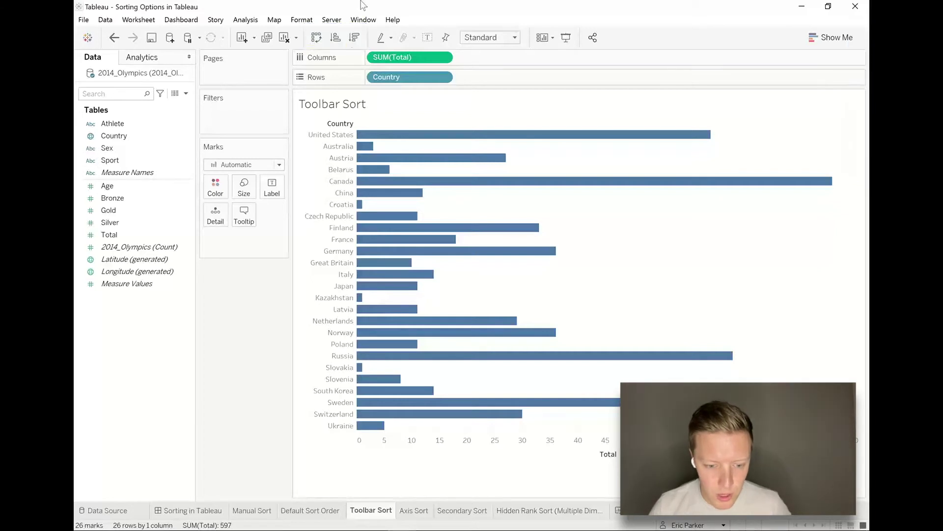
pyautogui.click(354, 38)
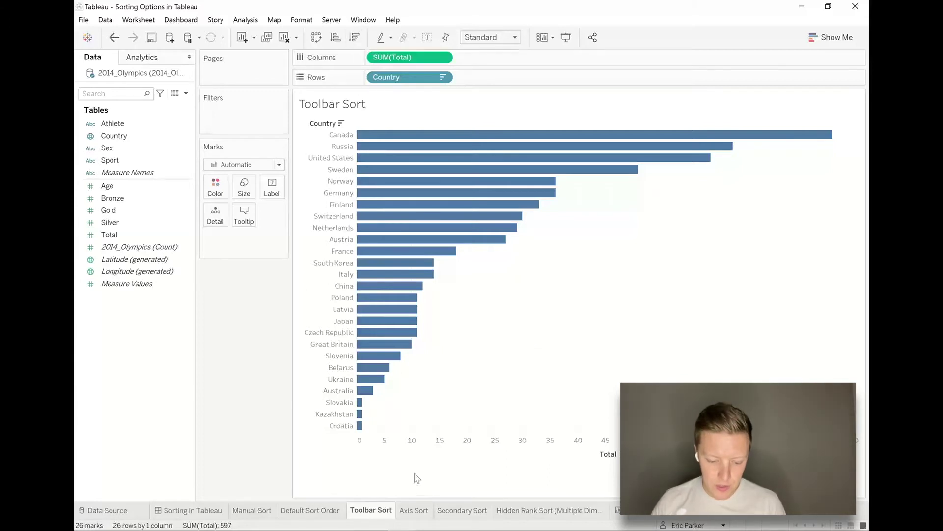
# On the Axis Sort sheet, chart SUM(Total) as horizontal bars by Country
pyautogui.click(413, 512)
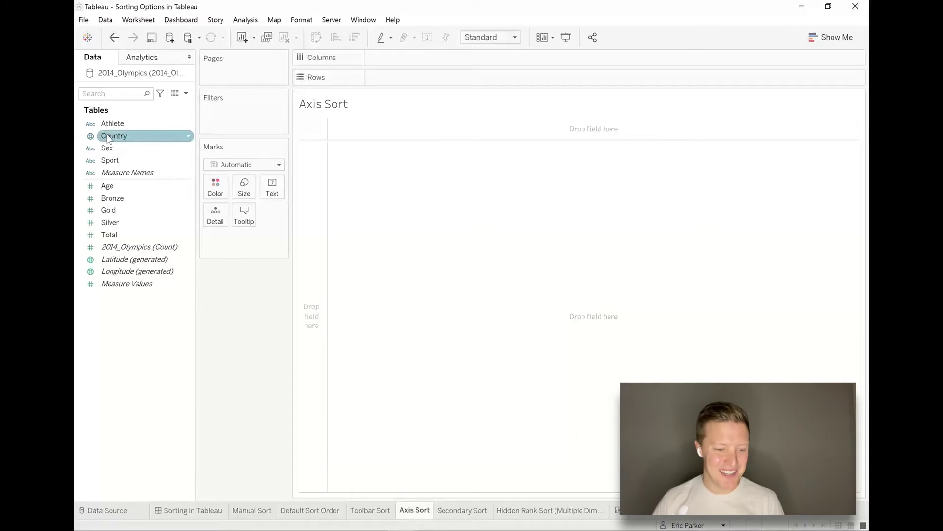
pyautogui.moveTo(114, 133); pyautogui.dragTo(422, 78)
pyautogui.moveTo(113, 235); pyautogui.dragTo(402, 61)
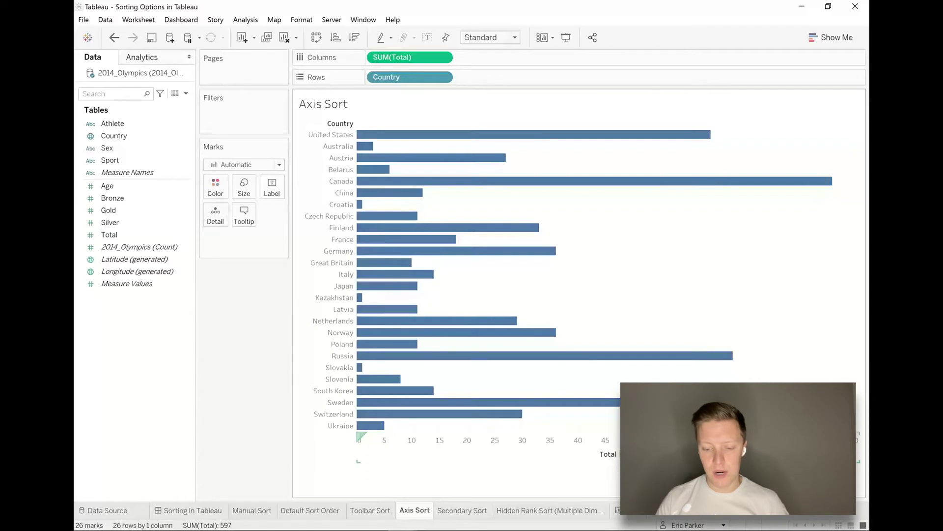
# Cycle the axis sort through descending, ascending and default order, ending unsorted
pyautogui.click(627, 453)
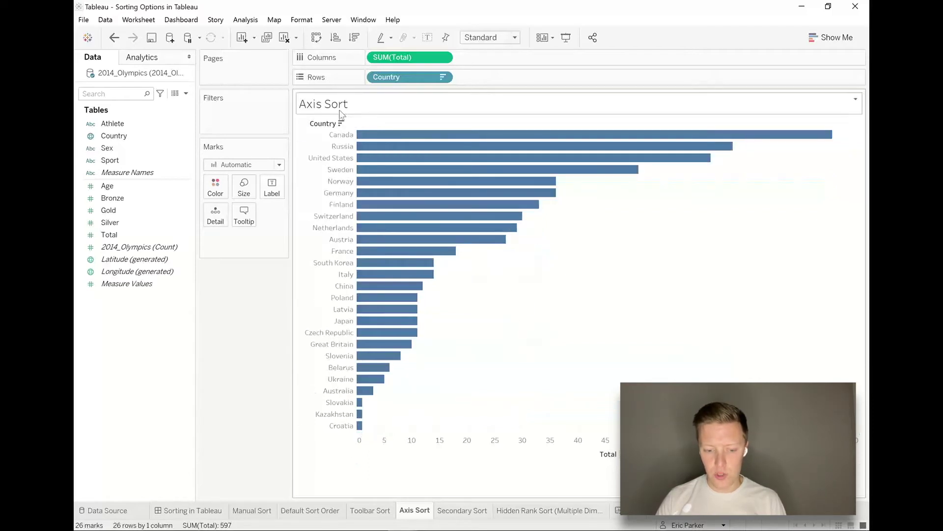
pyautogui.click(341, 125)
pyautogui.click(341, 124)
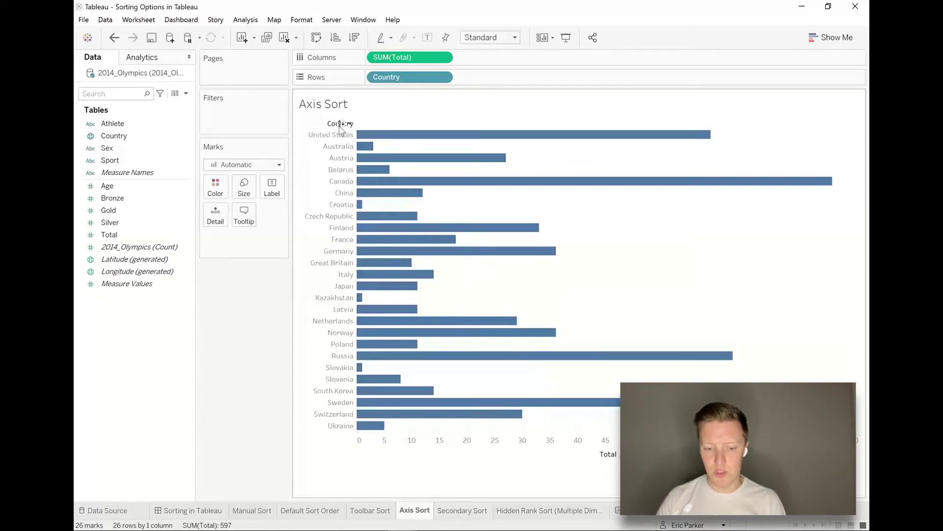
pyautogui.click(620, 453)
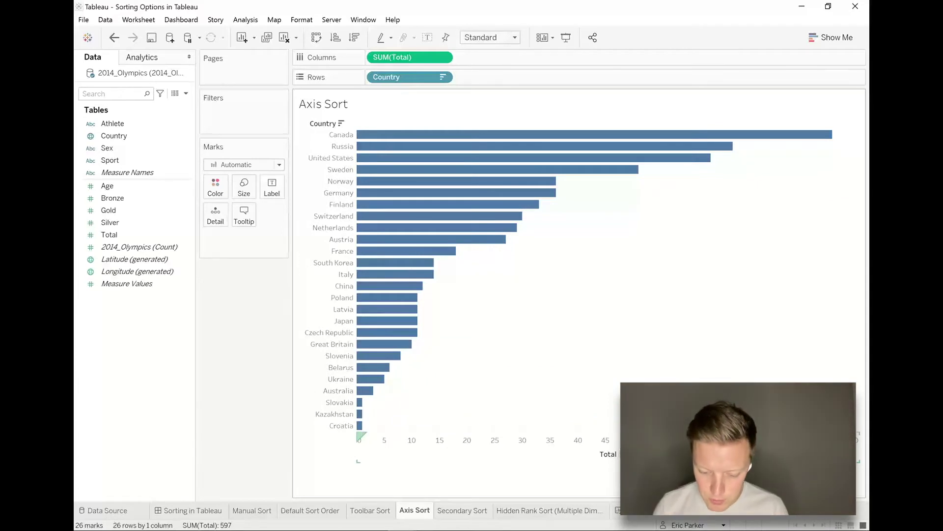
pyautogui.click(620, 453)
pyautogui.click(620, 454)
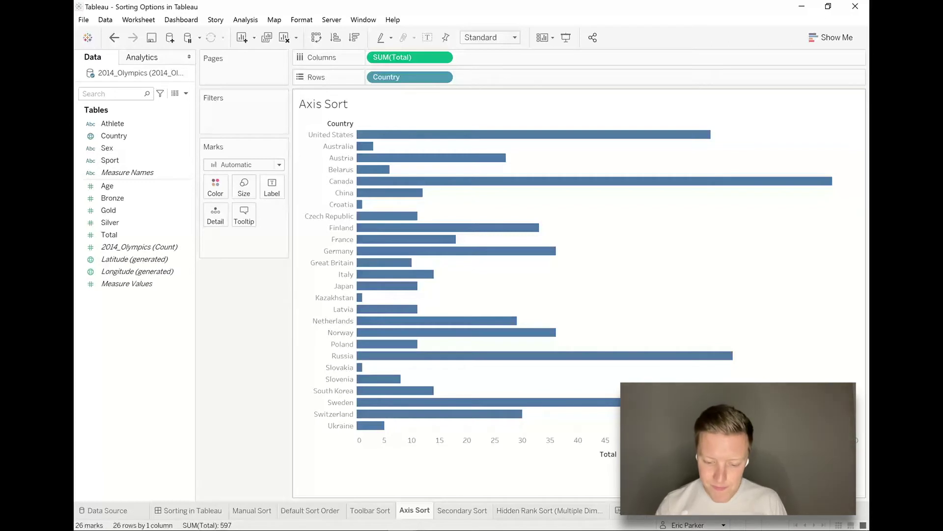
pyautogui.click(361, 436)
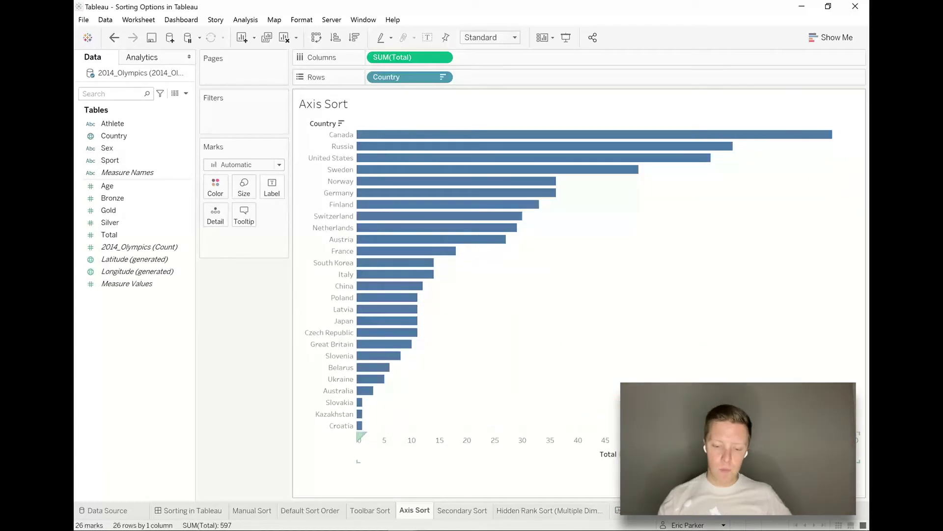
pyautogui.click(361, 436)
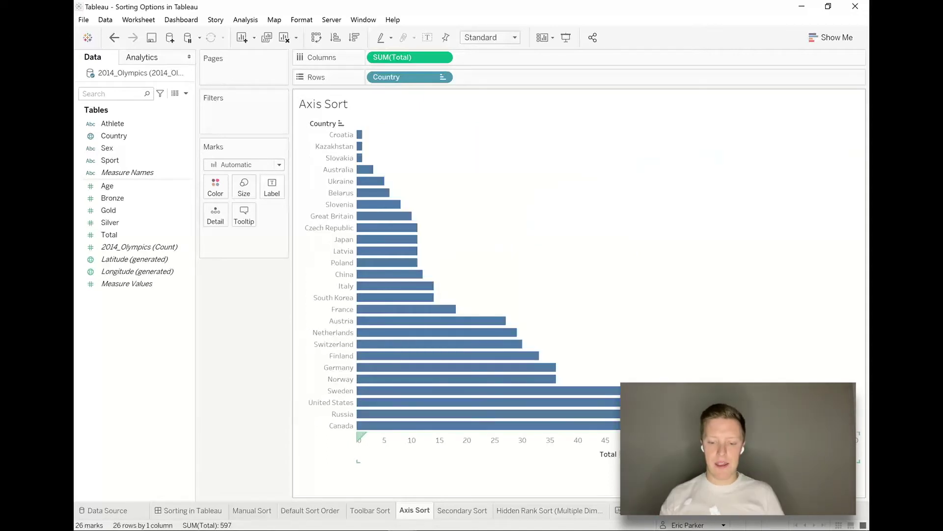
pyautogui.click(361, 435)
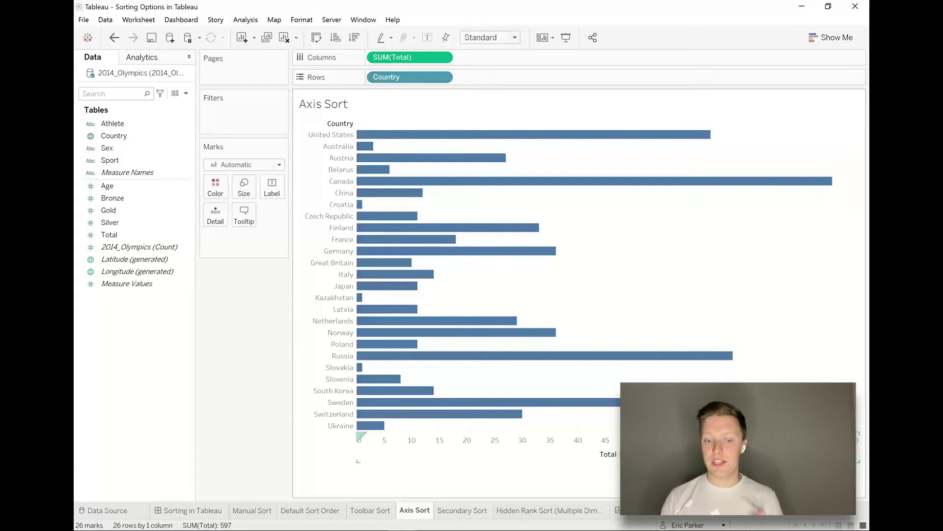
# On the Secondary Sort sheet, chart SUM(Total) by Country with bars coloured by Gold
pyautogui.click(464, 510)
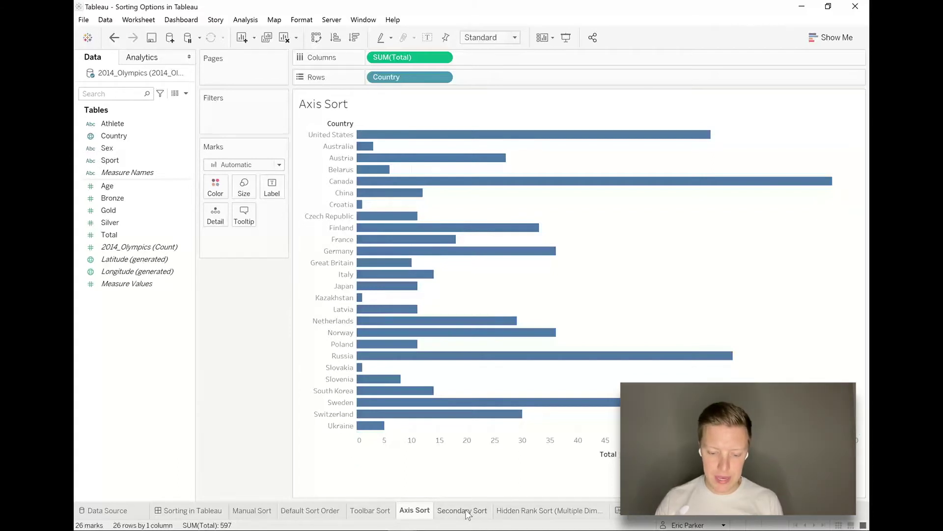
pyautogui.moveTo(152, 137); pyautogui.dragTo(412, 81)
pyautogui.moveTo(110, 235); pyautogui.dragTo(423, 60)
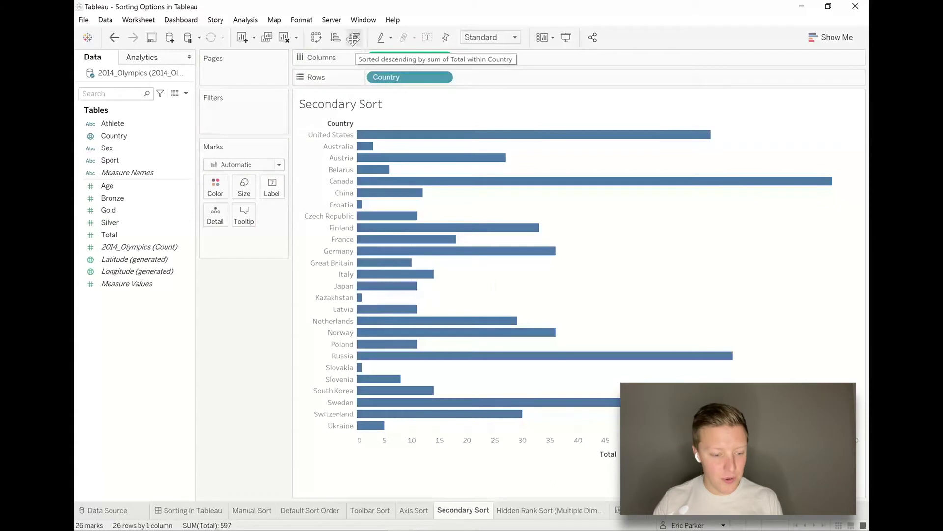
pyautogui.moveTo(108, 211); pyautogui.dragTo(136, 210)
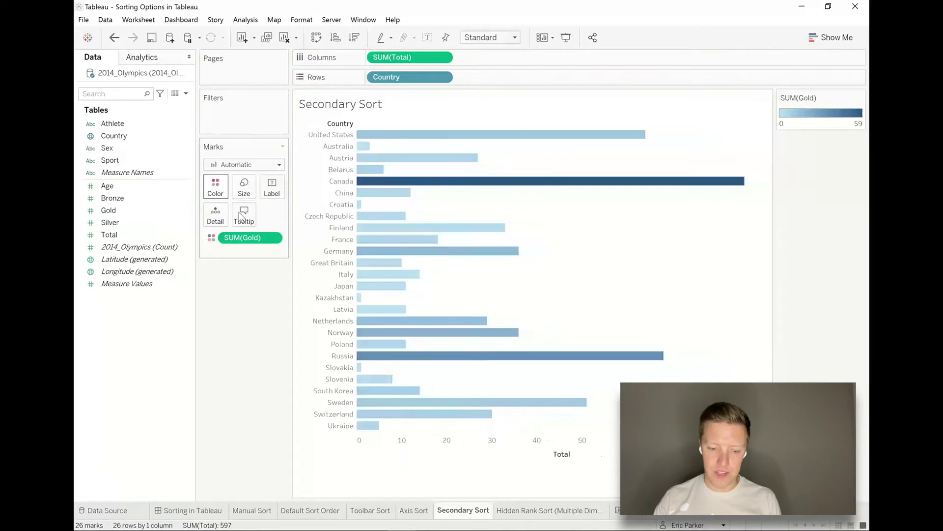
# Apply the Orange-Gold colour palette and sort the bars descending by total medals
pyautogui.click(215, 187)
pyautogui.click(257, 225)
pyautogui.click(385, 223)
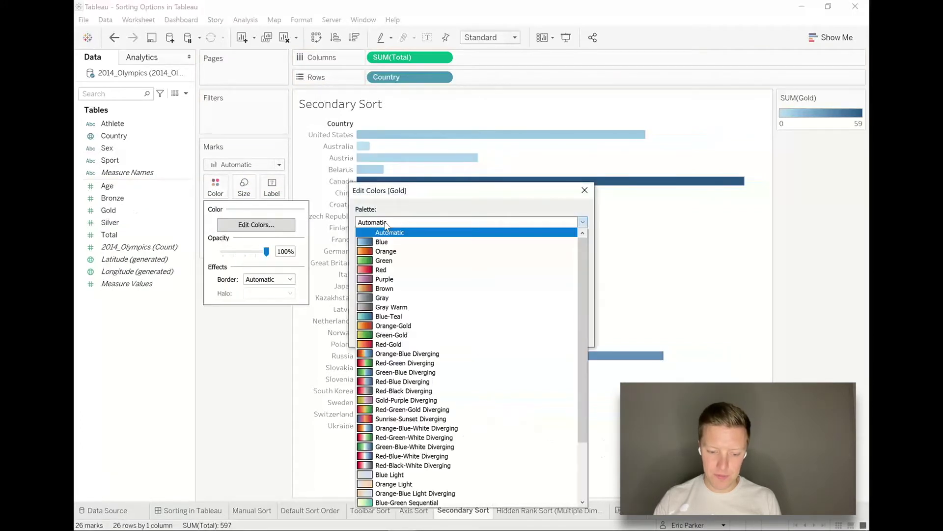
pyautogui.click(403, 326)
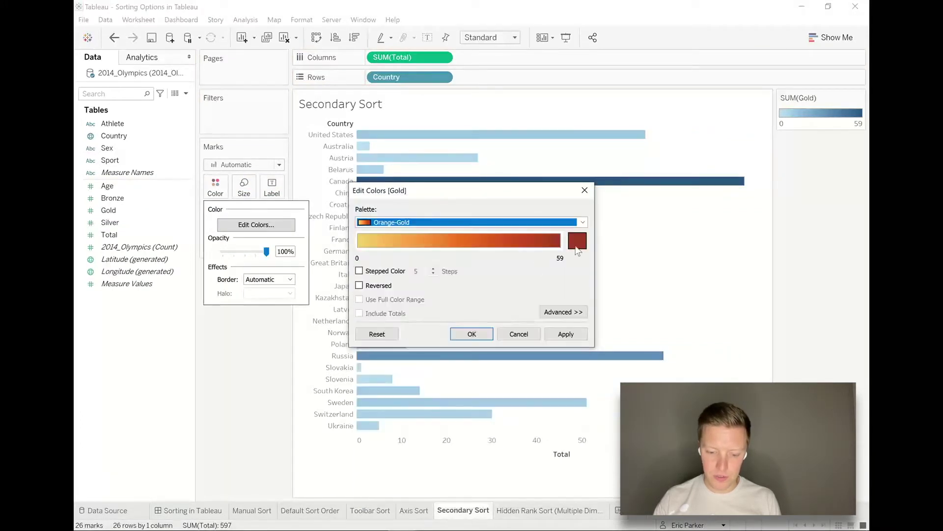
pyautogui.click(567, 334)
pyautogui.click(471, 334)
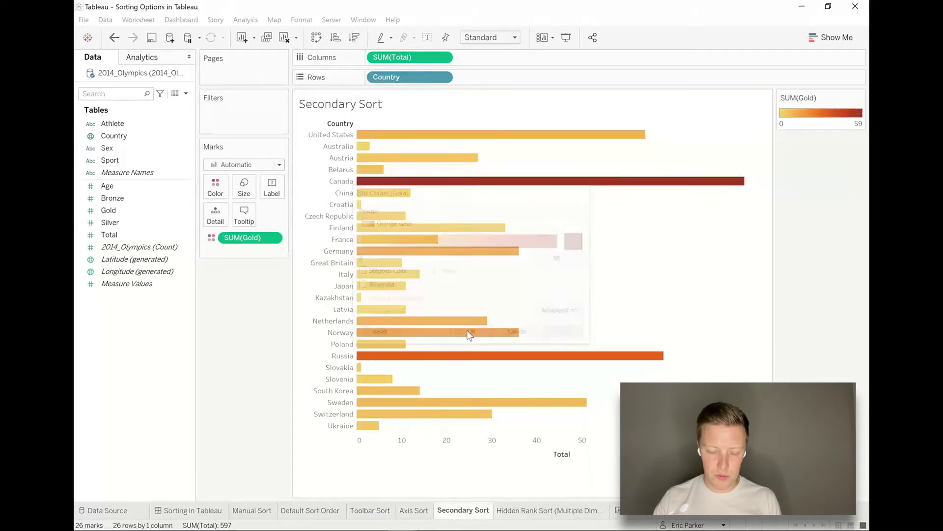
pyautogui.click(353, 37)
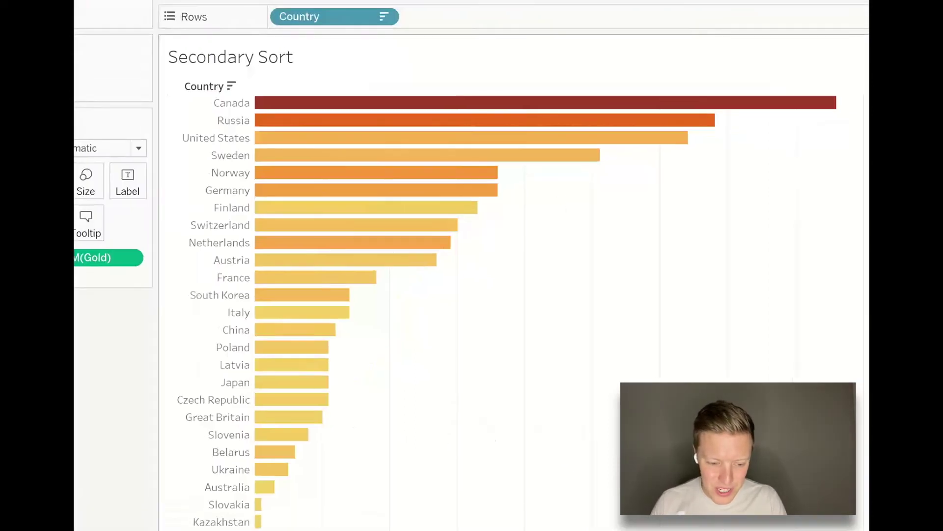
pyautogui.moveTo(190, 143); pyautogui.dragTo(260, 186)
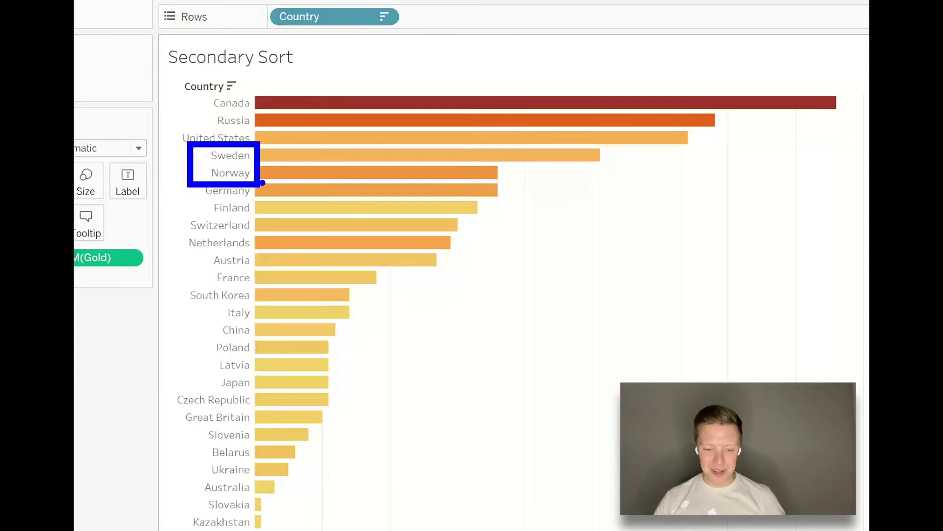
pyautogui.moveTo(371, 182)
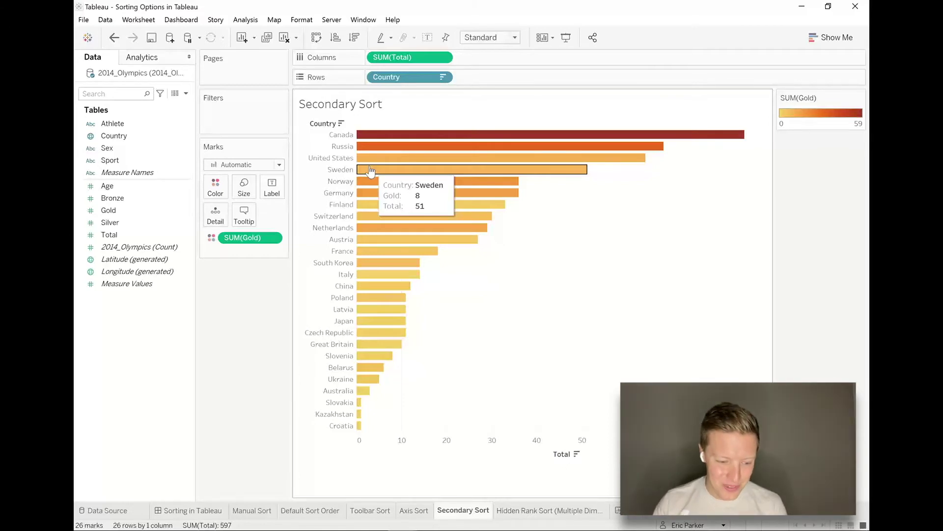
pyautogui.moveTo(114, 210); pyautogui.dragTo(557, 57)
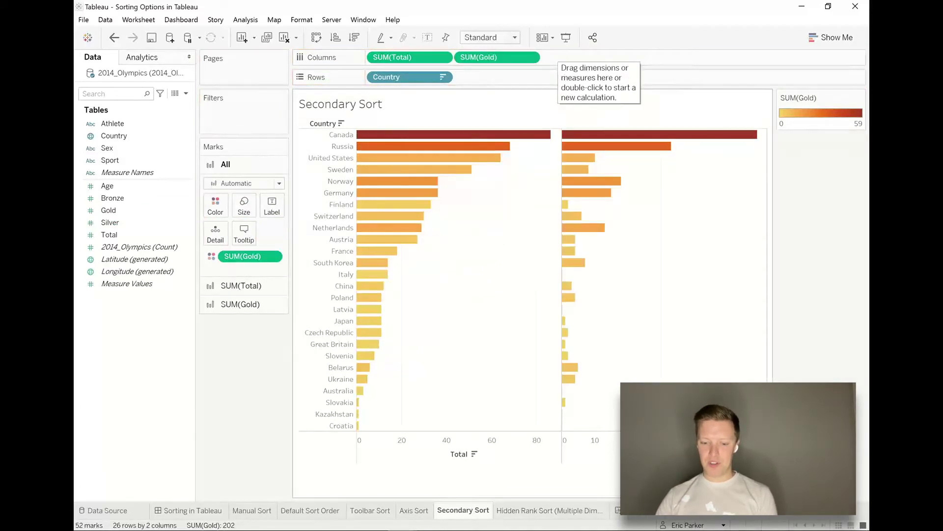
# Sort countries by gold medals descending, remove SUM(Gold) from Columns, and select the chart title
pyautogui.click(679, 454)
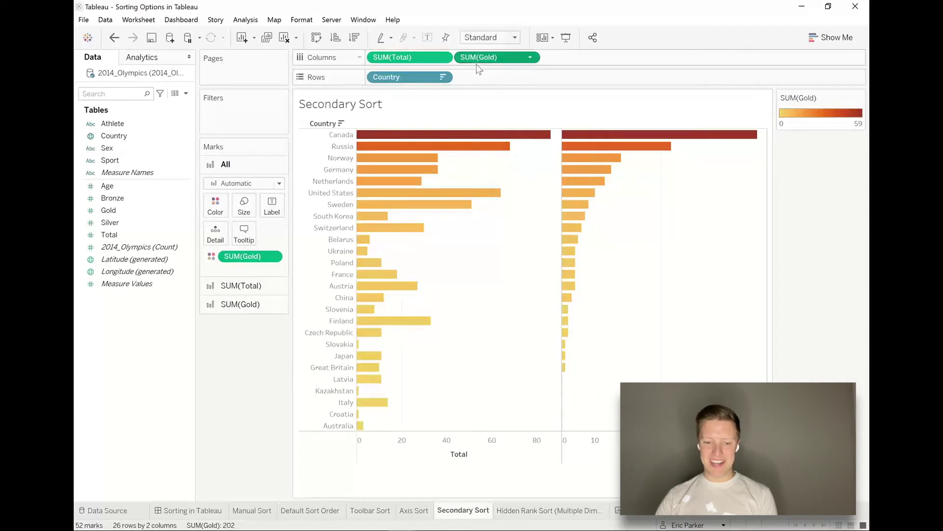
pyautogui.moveTo(487, 58); pyautogui.dragTo(252, 355)
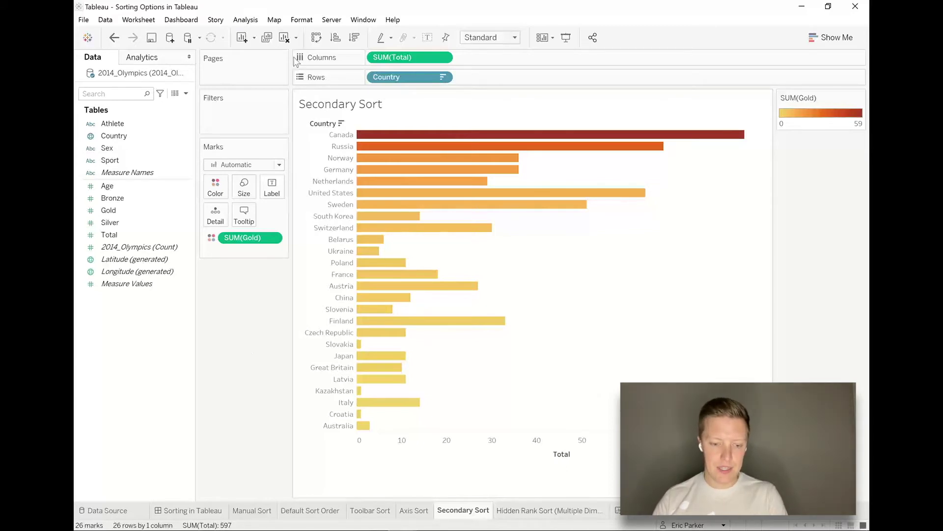
pyautogui.click(338, 109)
# Retitle the chart 'Total Medals by Country (Sorted by Most Gold)'
pyautogui.doubleClick(338, 110)
pyautogui.hotkey('ctrl', 'a')
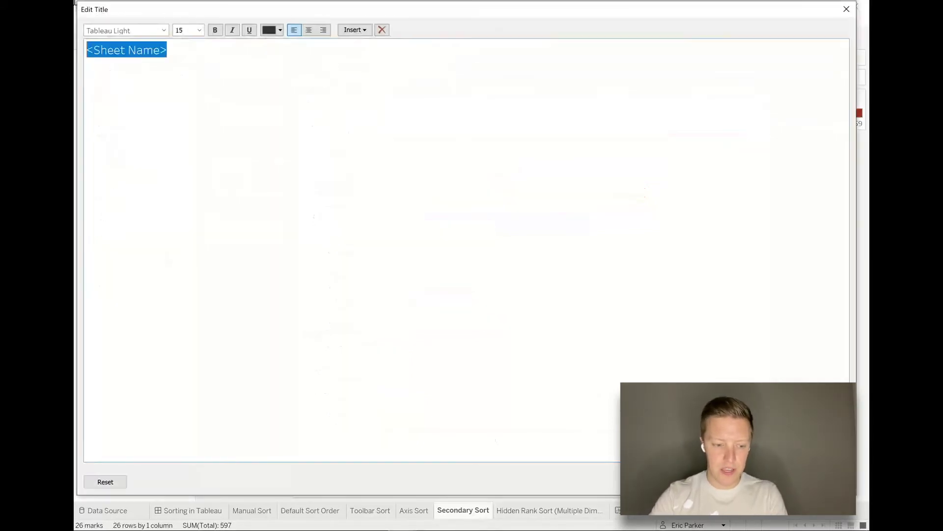
pyautogui.write('Total Meda')
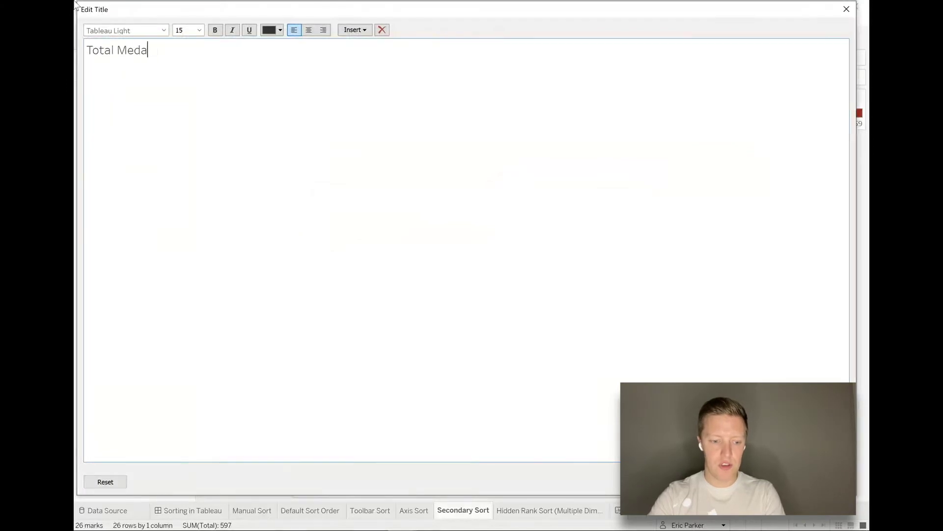
pyautogui.write('ls by COuntr')
pyautogui.press('BackSpace')
pyautogui.press('BackSpace')
pyautogui.press('BackSpace')
pyautogui.press('BackSpace')
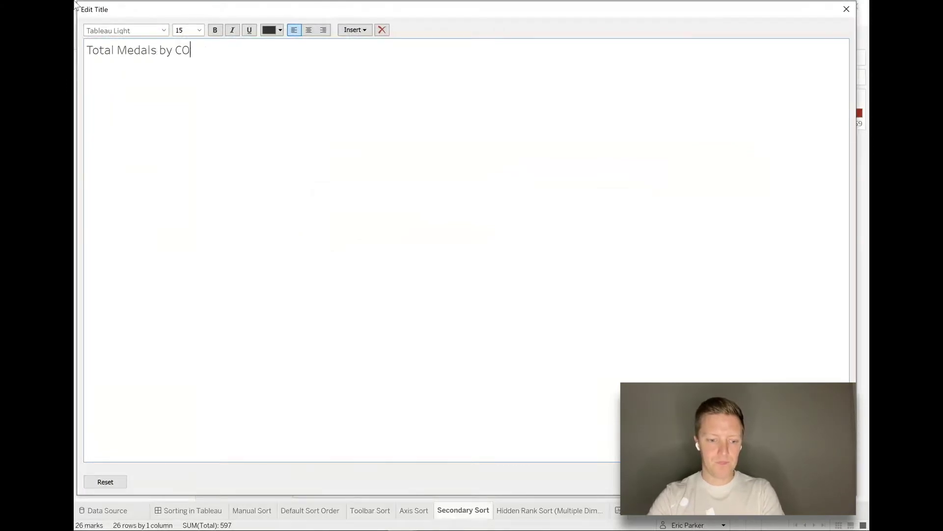
pyautogui.press('BackSpace')
pyautogui.write('ountry (S')
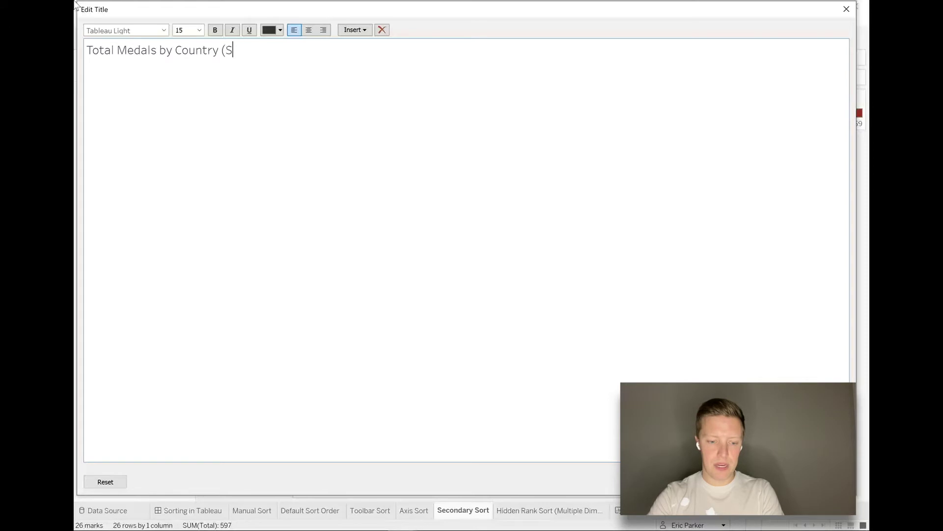
pyautogui.write('orted by Most Gold)')
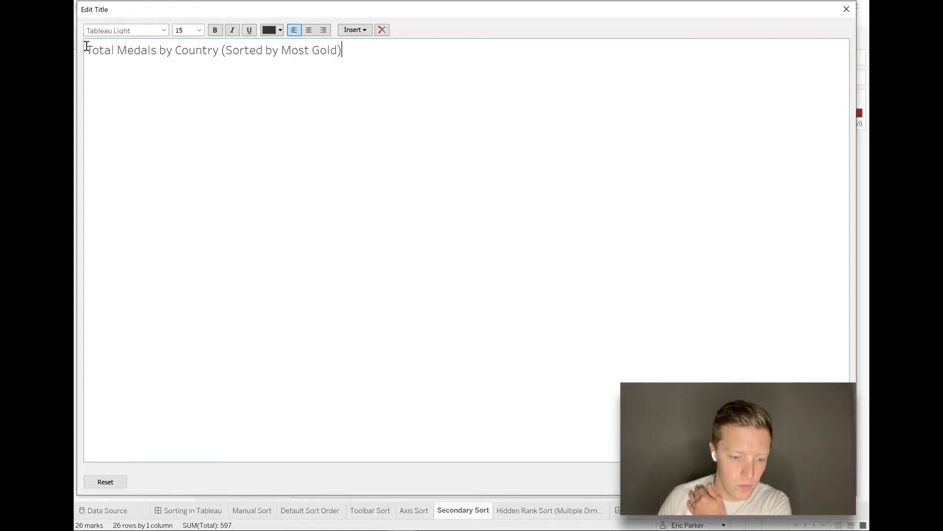
# Make the 'Total Medals by Country' part of the title bold
pyautogui.moveTo(87, 50); pyautogui.dragTo(220, 54)
pyautogui.click(280, 30)
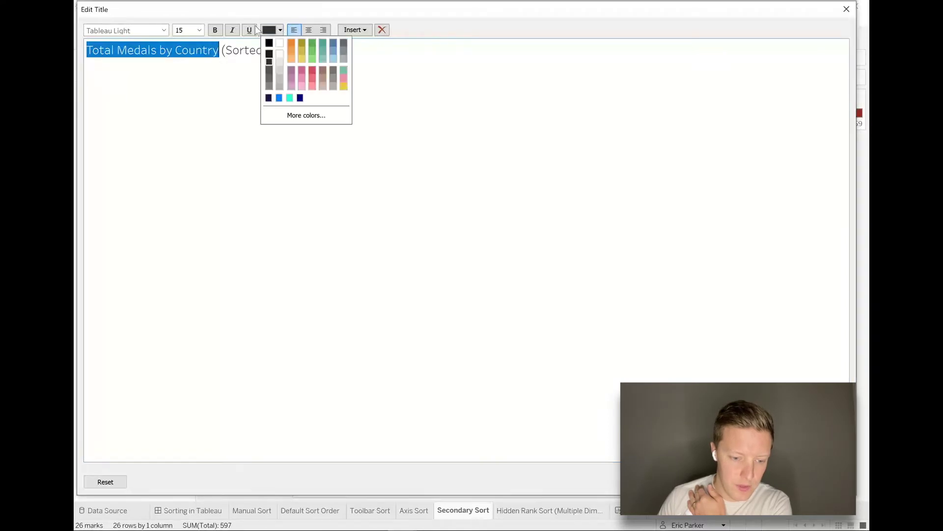
pyautogui.click(215, 30)
pyautogui.click(225, 51)
# Format '(Sorted by Most Gold)' gold and italic, not bold, and apply the title
pyautogui.moveTo(225, 51); pyautogui.dragTo(338, 52)
pyautogui.click(280, 30)
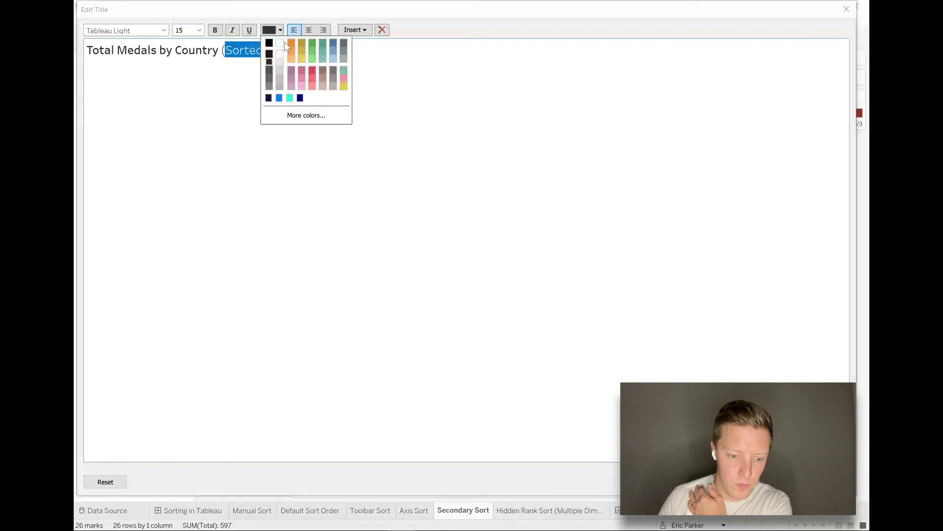
pyautogui.click(302, 46)
pyautogui.click(215, 30)
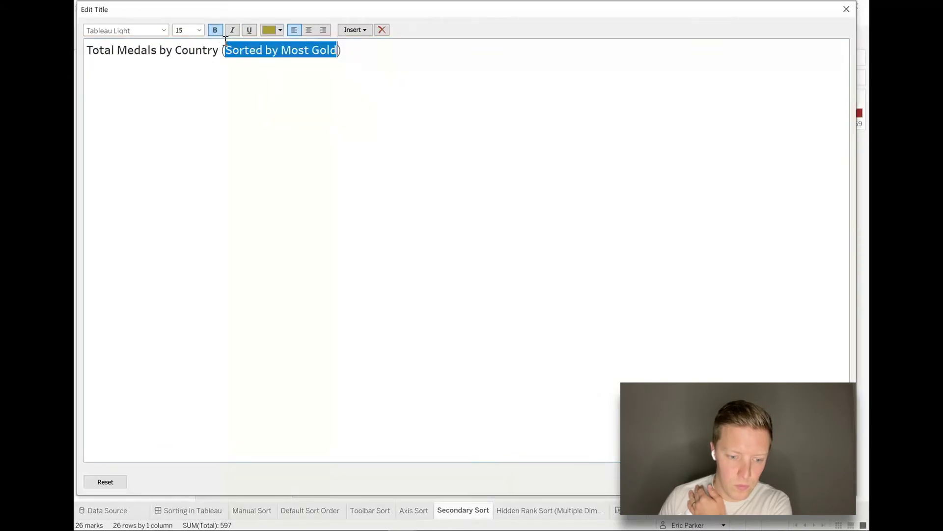
pyautogui.click(232, 30)
pyautogui.click(215, 30)
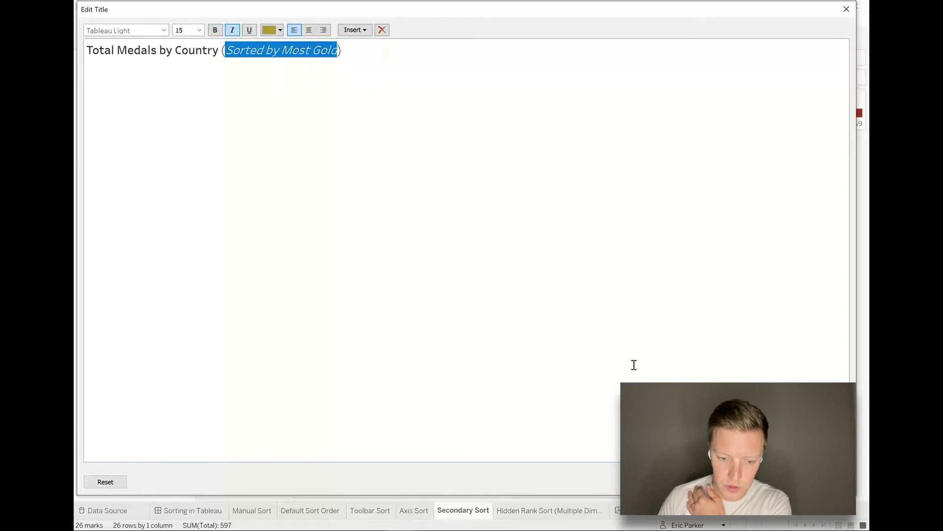
pyautogui.click(737, 481)
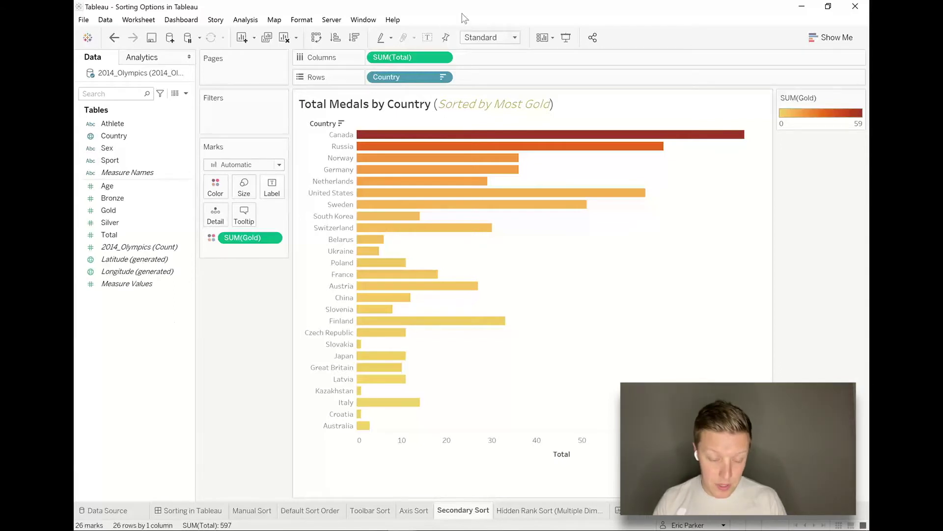
# Add SUM(Total) and SUM(Gold) to the bar labels
pyautogui.moveTo(408, 57); pyautogui.dragTo(273, 188)
pyautogui.moveTo(242, 237); pyautogui.dragTo(283, 193)
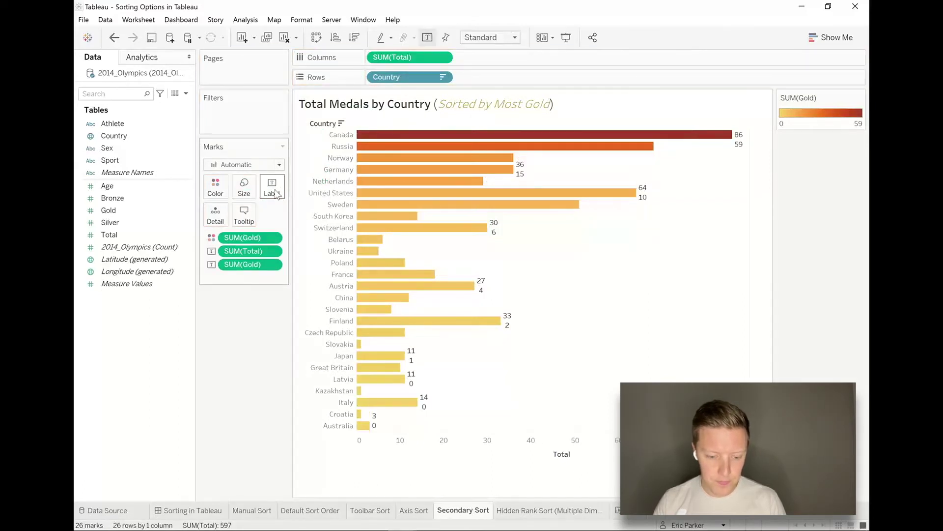
pyautogui.click(283, 195)
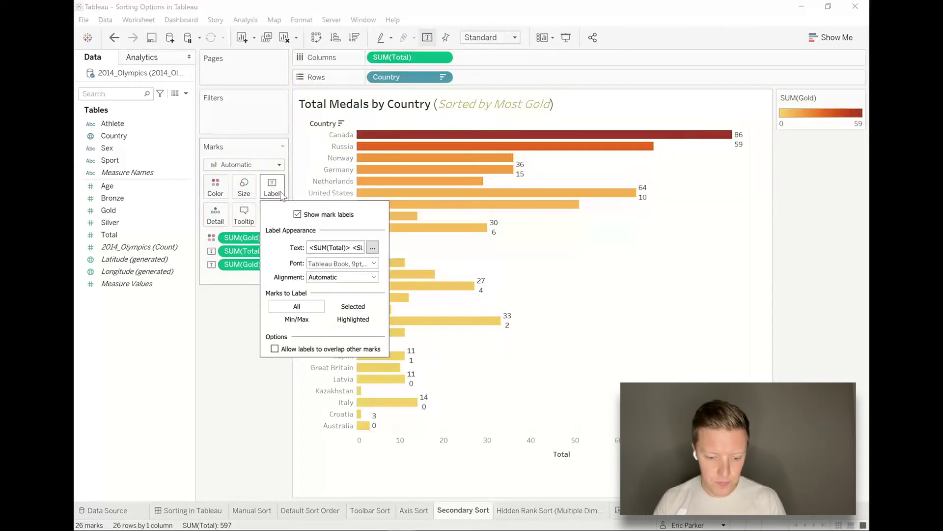
pyautogui.click(373, 248)
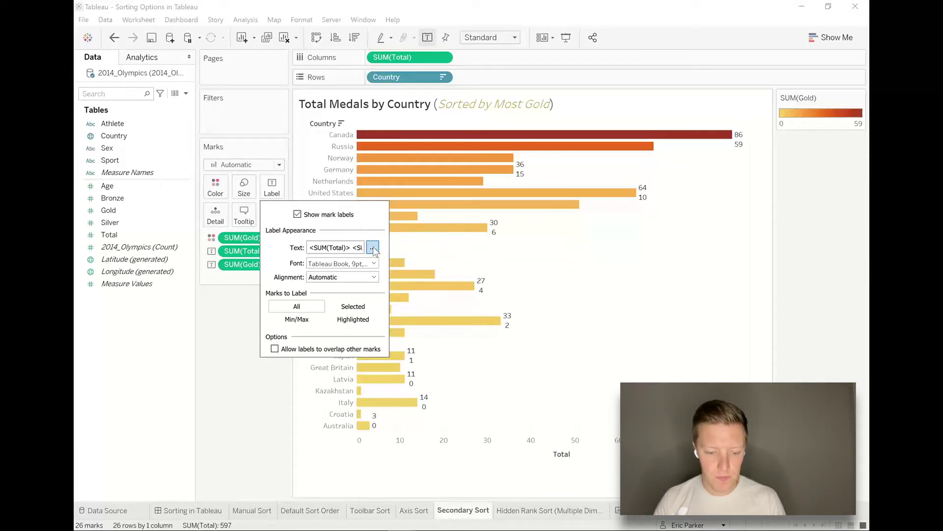
pyautogui.click(372, 248)
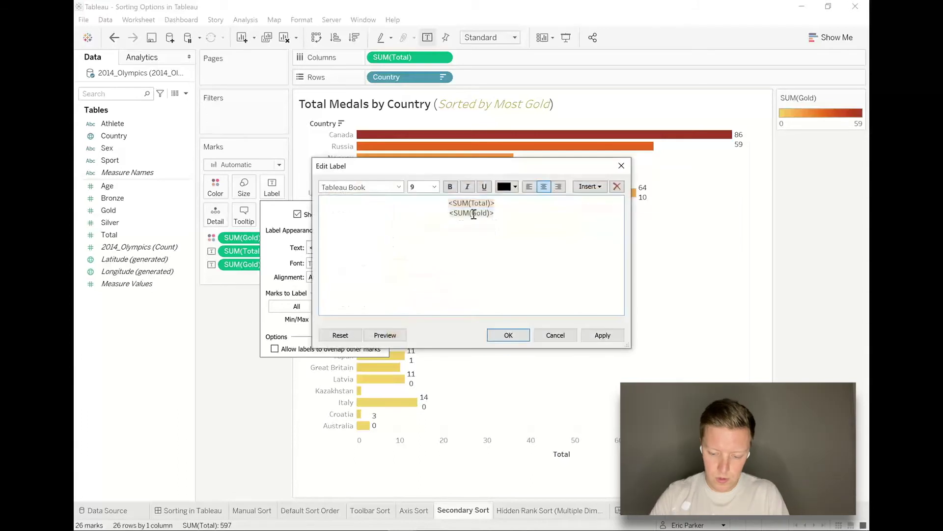
# Format the label on one line as a bold total, then the gold count in italic olive-gold brackets
pyautogui.click(446, 214)
pyautogui.press('BackSpace')
pyautogui.write('(<SUM(Gold)>')
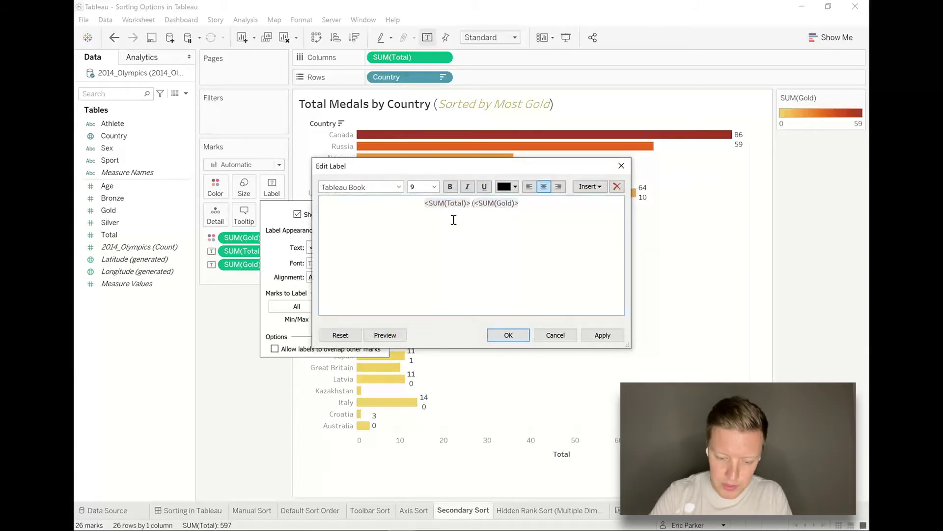
pyautogui.write(')')
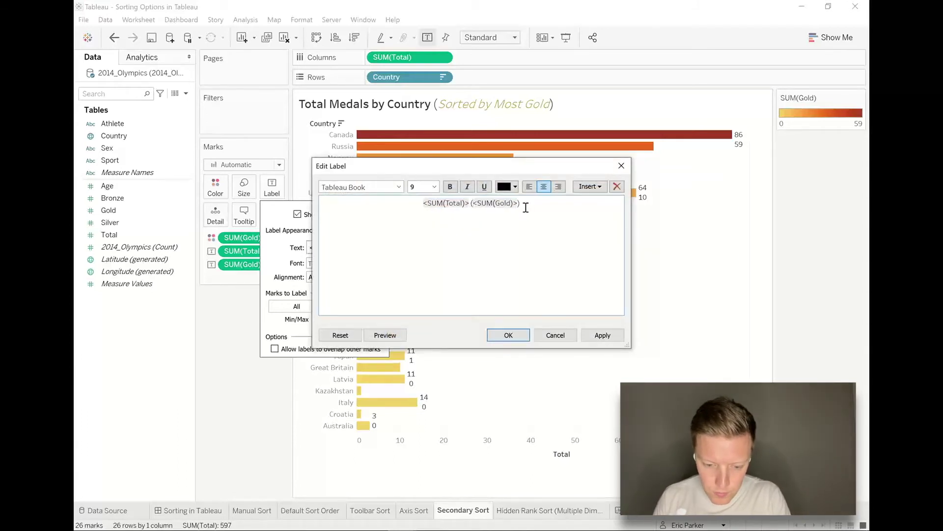
pyautogui.moveTo(518, 204); pyautogui.dragTo(472, 204)
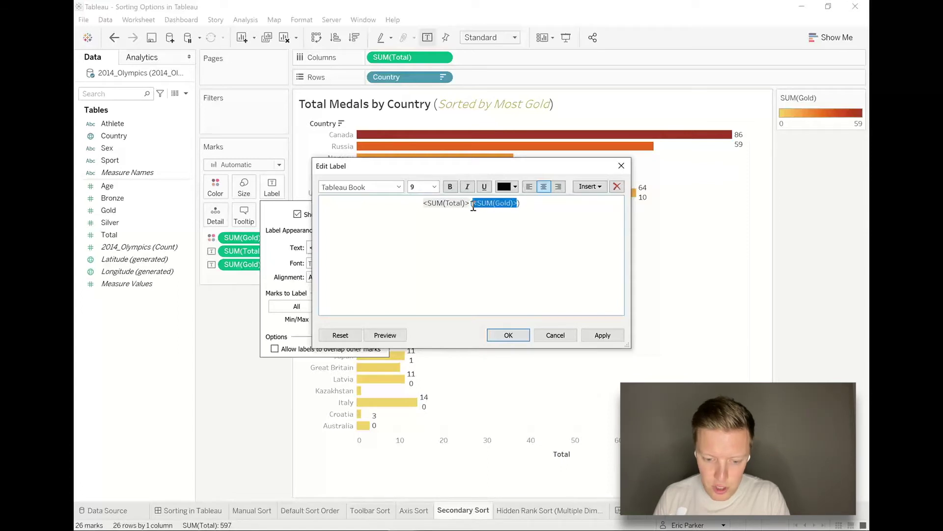
pyautogui.click(468, 191)
pyautogui.click(515, 187)
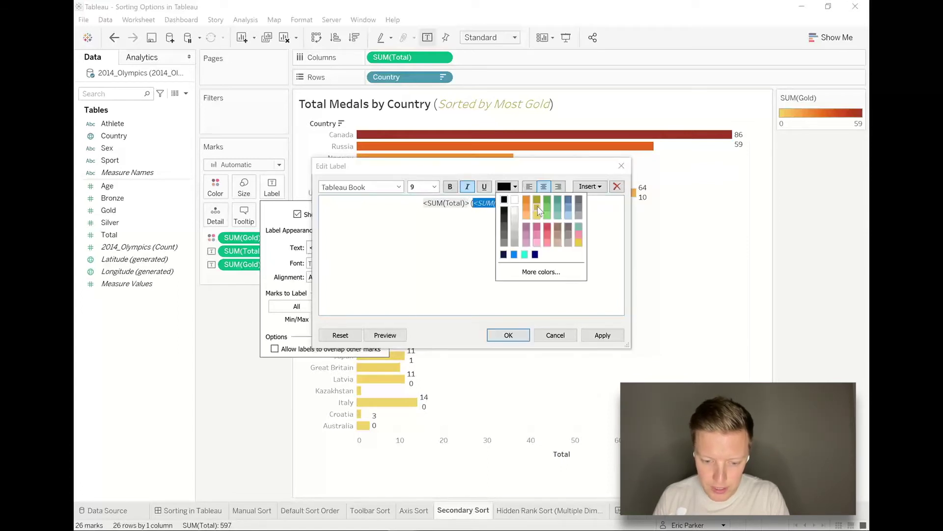
pyautogui.click(507, 210)
pyautogui.click(469, 203)
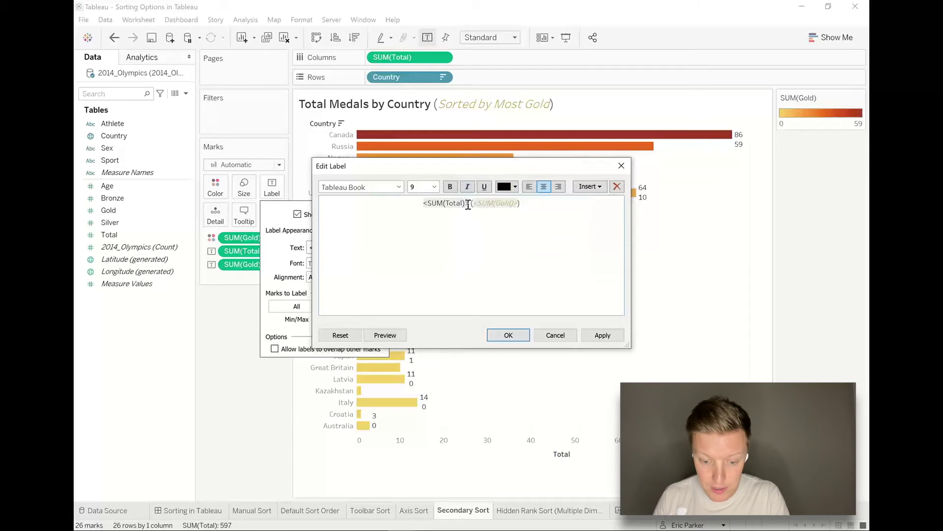
pyautogui.moveTo(469, 204); pyautogui.dragTo(424, 203)
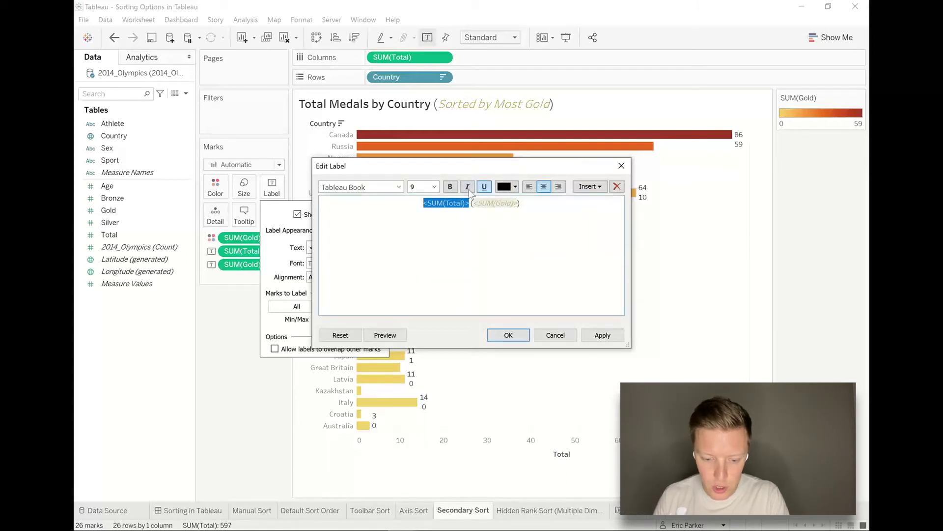
pyautogui.click(448, 189)
pyautogui.click(505, 336)
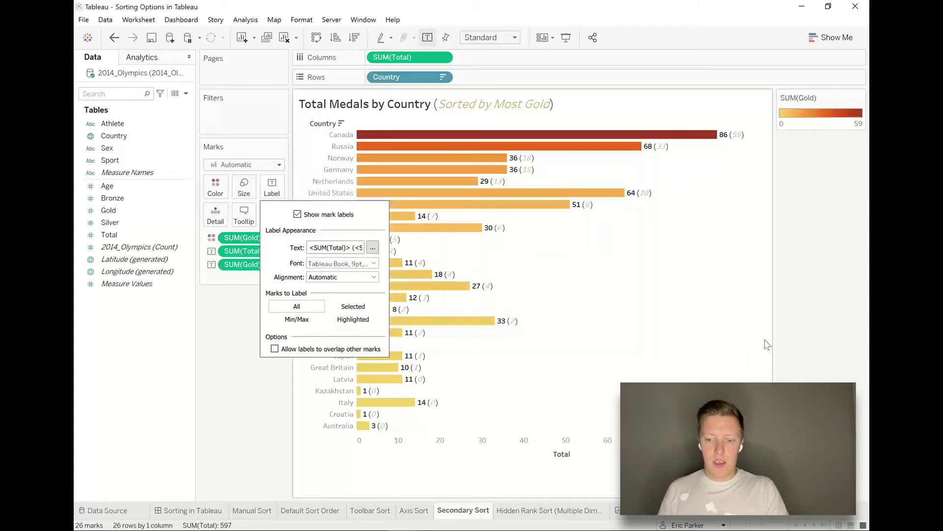
pyautogui.click(857, 336)
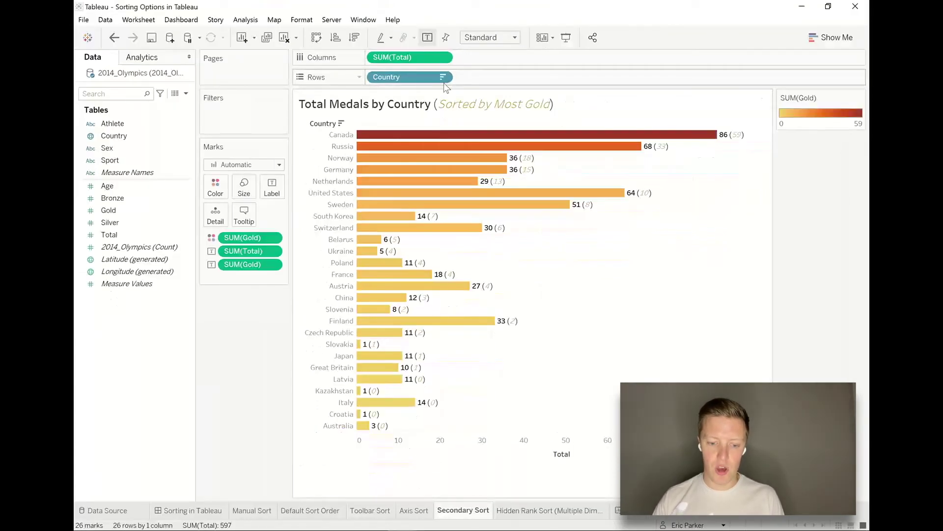
# Review the Country sort: Nested, Descending, by the sum of Gold
pyautogui.click(444, 77)
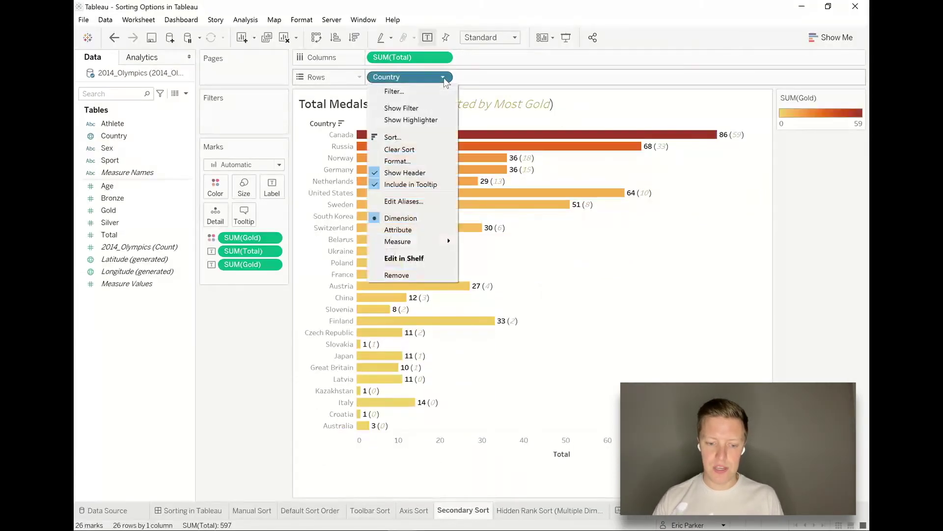
pyautogui.click(439, 134)
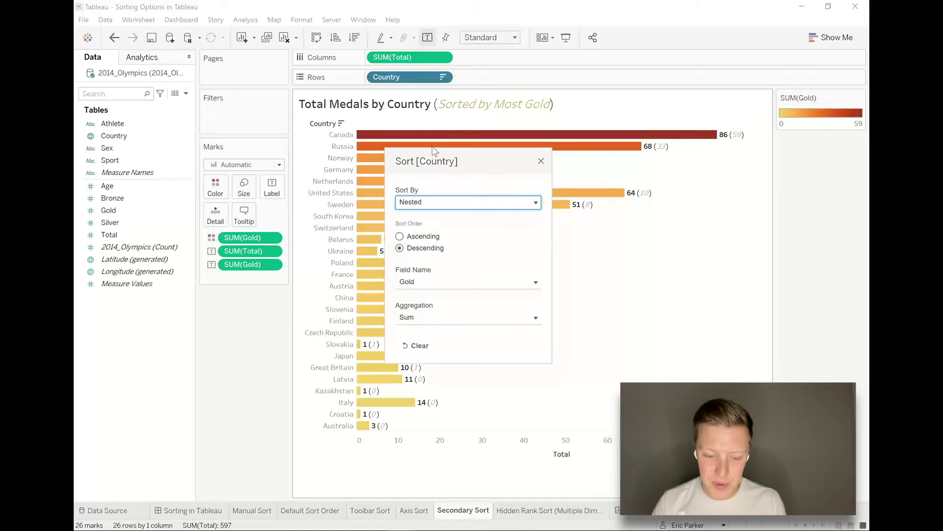
pyautogui.click(457, 203)
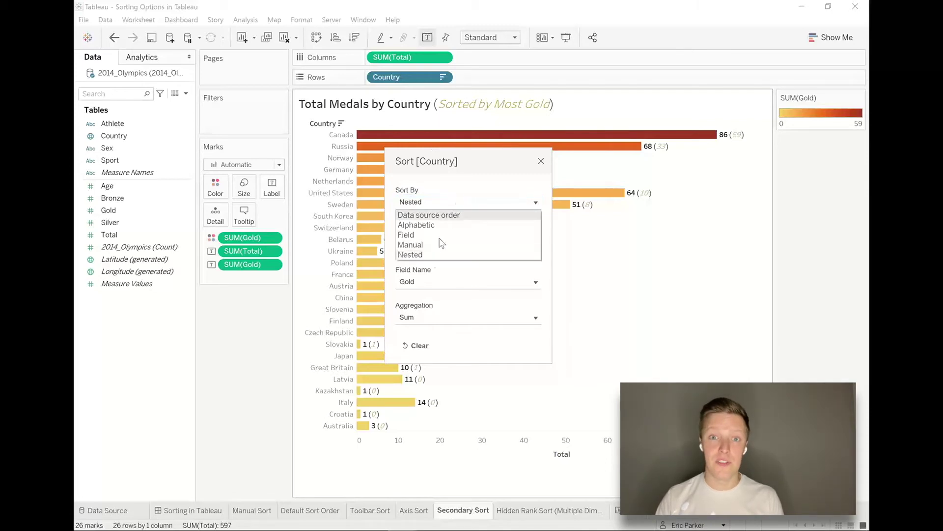
pyautogui.click(427, 256)
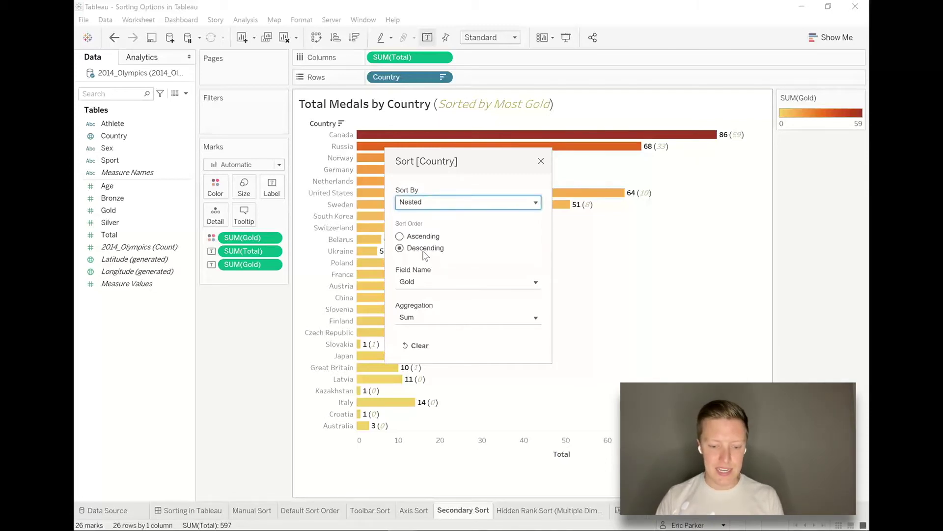
pyautogui.click(427, 286)
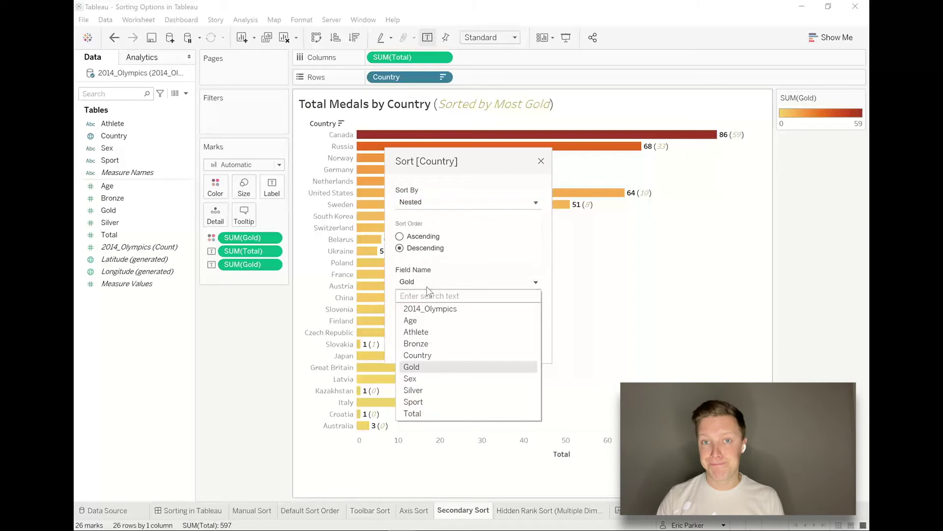
pyautogui.click(427, 289)
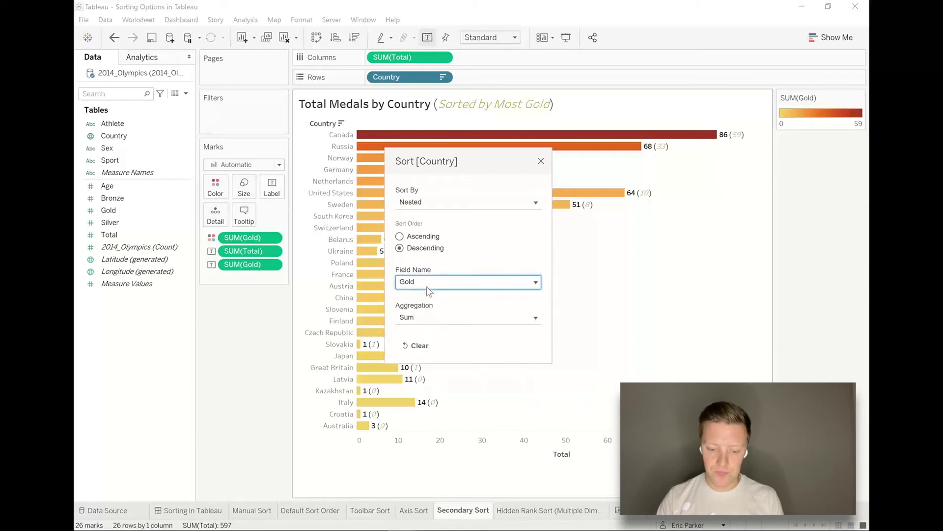
pyautogui.click(541, 161)
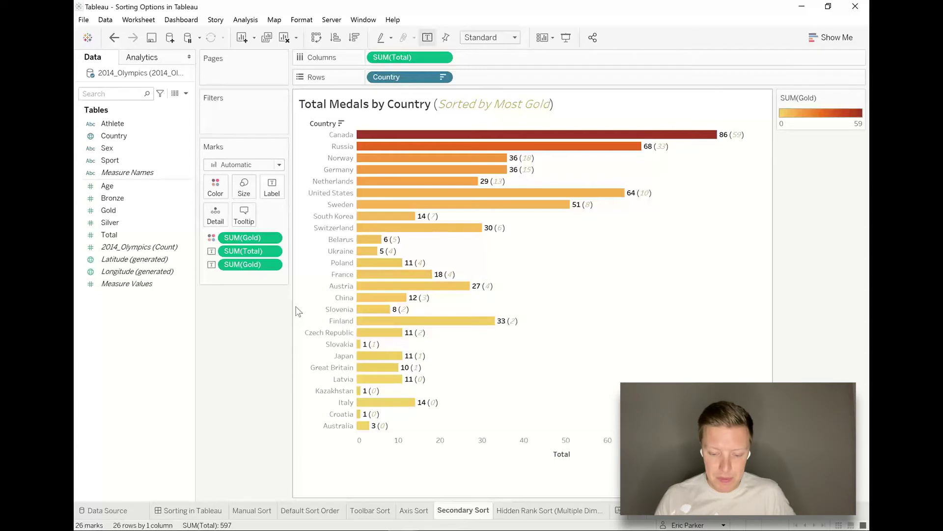
# Try sorting the bars by total medals, descending, ascending and descending again
pyautogui.moveTo(563, 452)
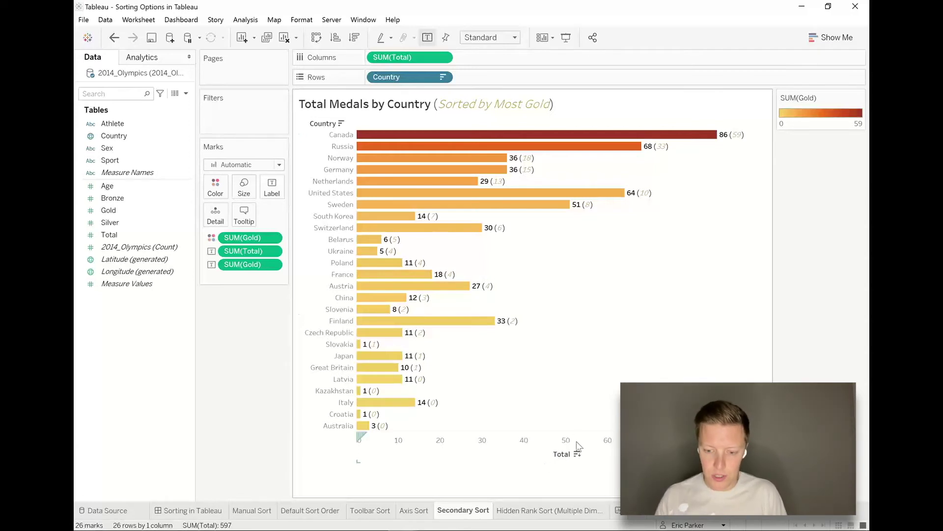
pyautogui.click(578, 454)
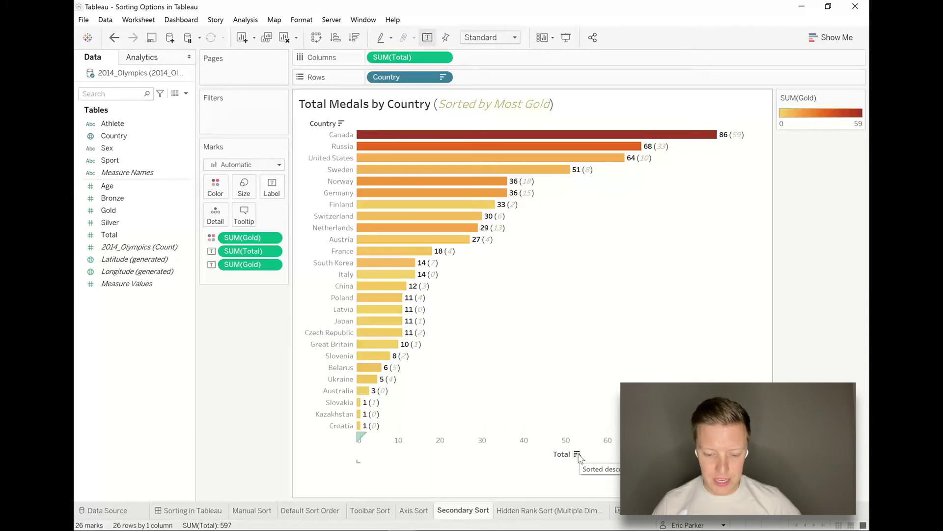
pyautogui.click(577, 455)
pyautogui.click(578, 454)
pyautogui.click(578, 454)
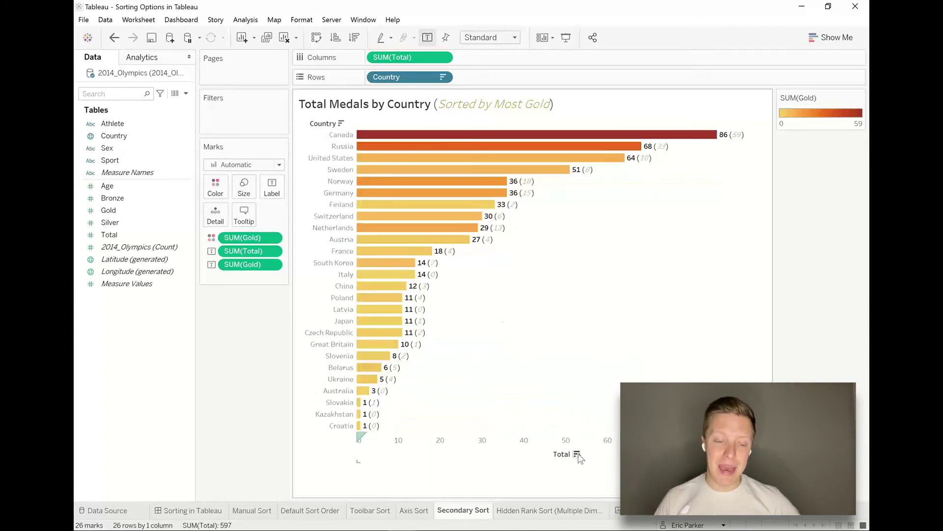
# Undo the total-medal sorts to restore the gold-count ordering, then go to the next sheet
pyautogui.click(116, 38)
pyautogui.click(115, 39)
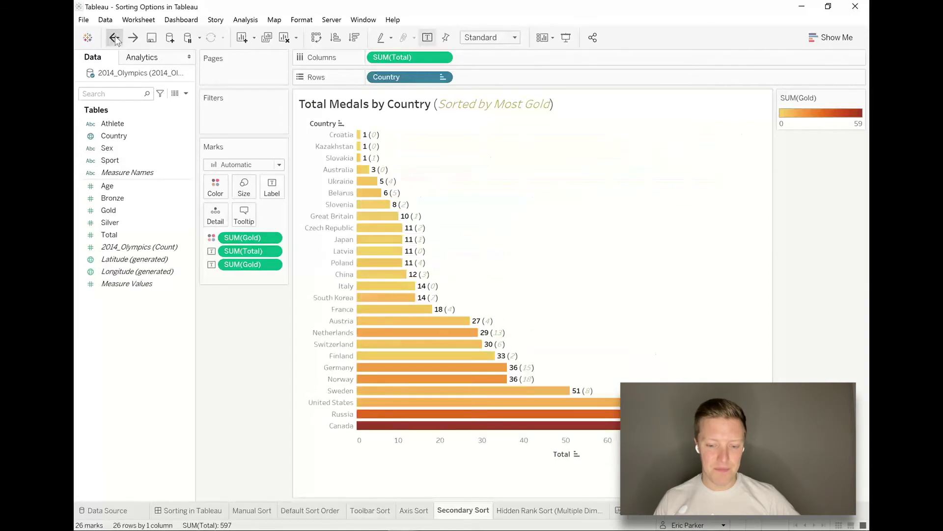
pyautogui.click(115, 37)
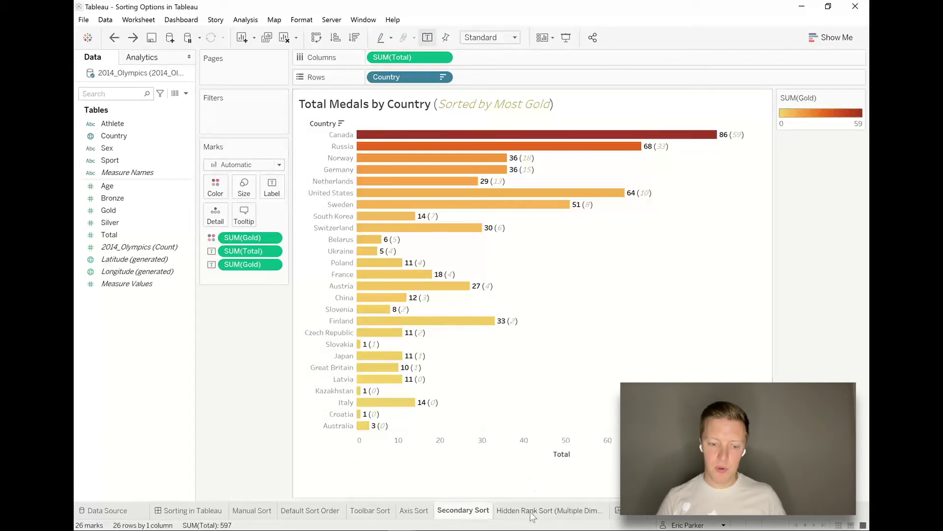
pyautogui.hotkey('ctrl', 'Tab')
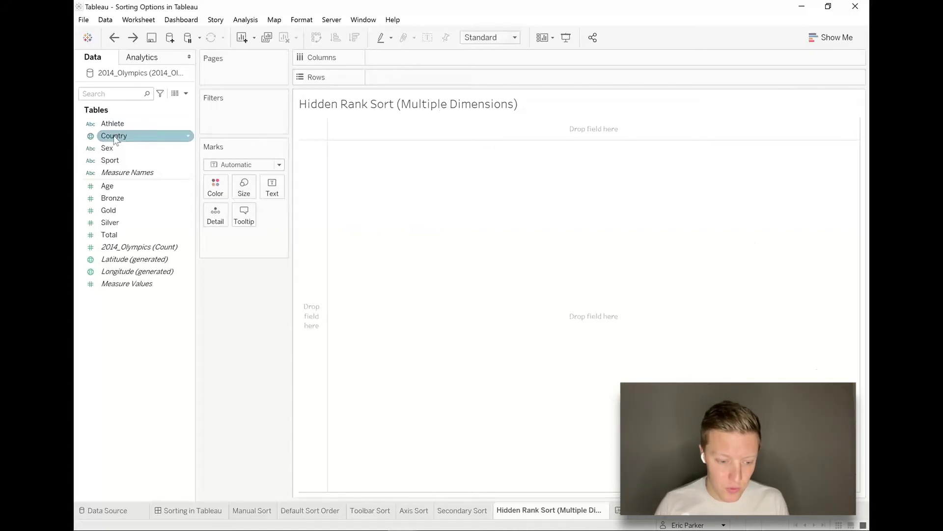
# Chart SUM(Total) by Country sorted descending, with bars coloured by SUM(Gold)
pyautogui.moveTo(114, 136); pyautogui.dragTo(437, 78)
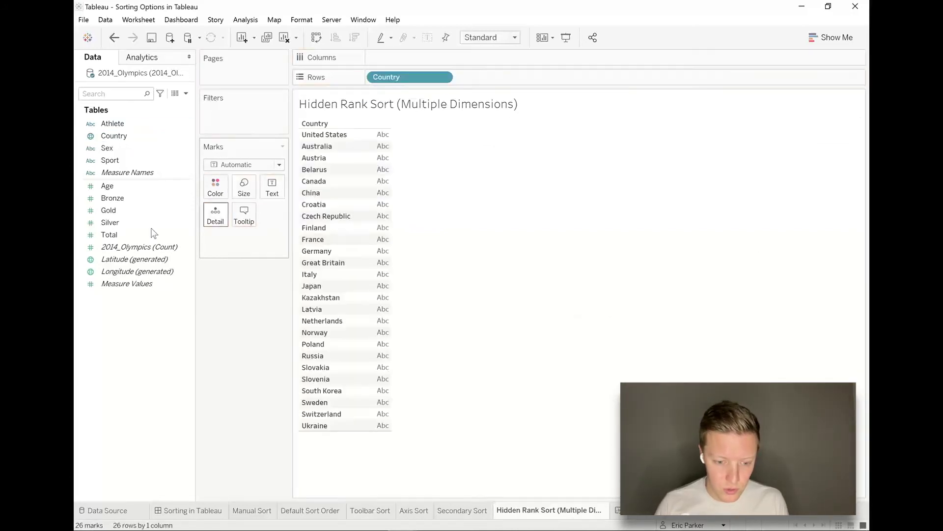
pyautogui.doubleClick(118, 234)
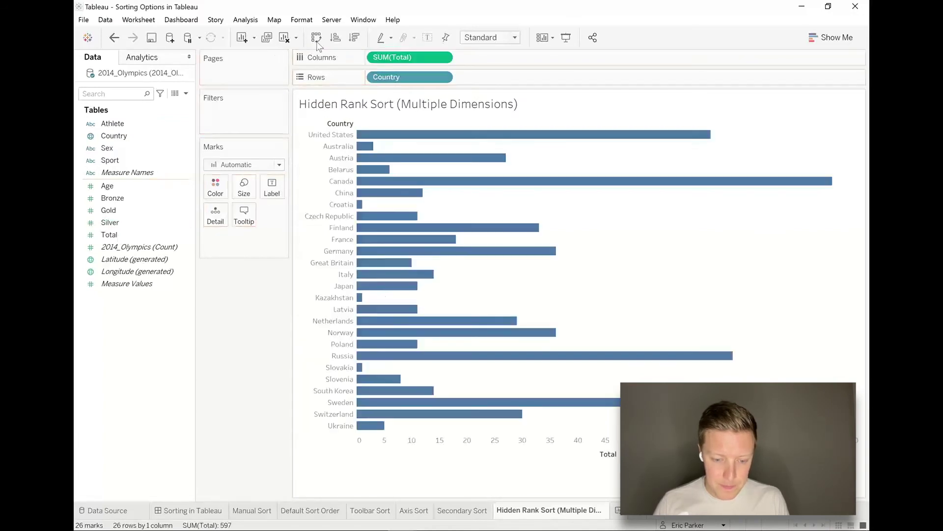
pyautogui.click(354, 39)
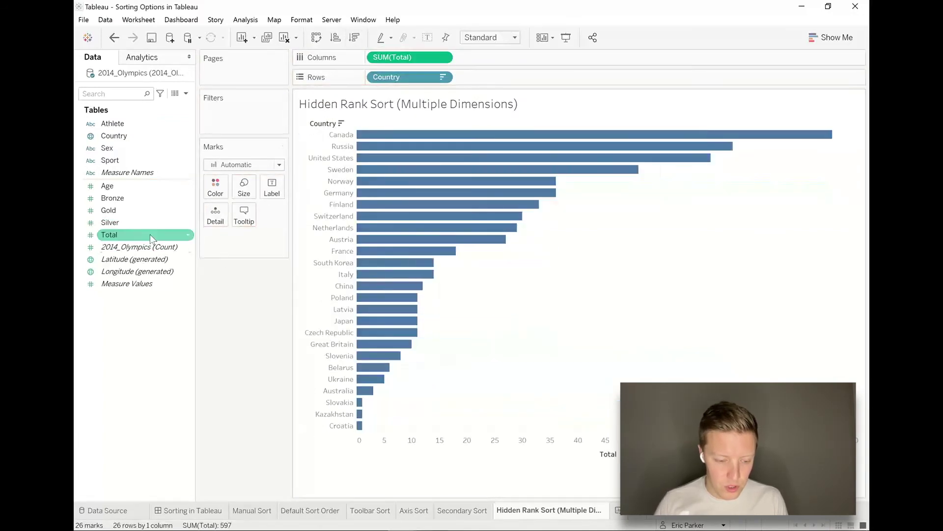
pyautogui.moveTo(122, 215); pyautogui.dragTo(218, 189)
# Switch the Gold colour legend from blue to the Orange-Gold palette
pyautogui.click(273, 165)
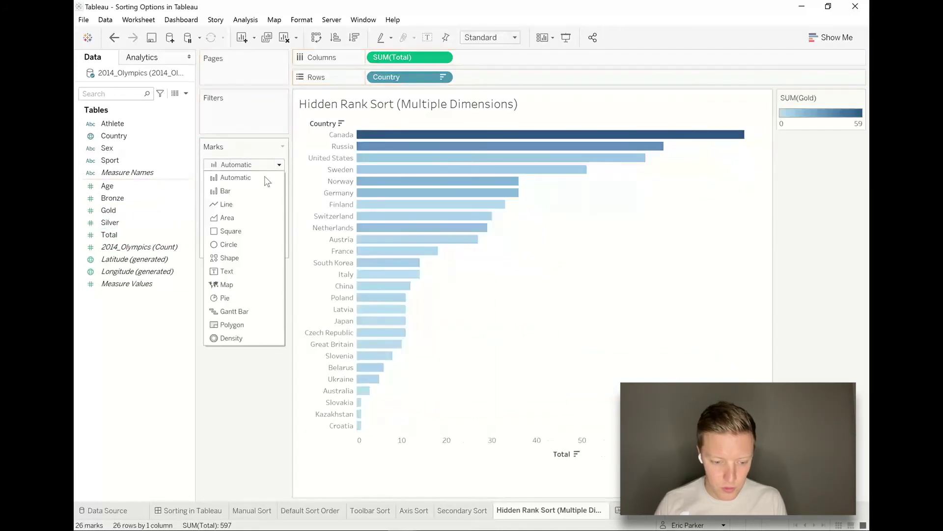
pyautogui.click(216, 186)
pyautogui.click(215, 186)
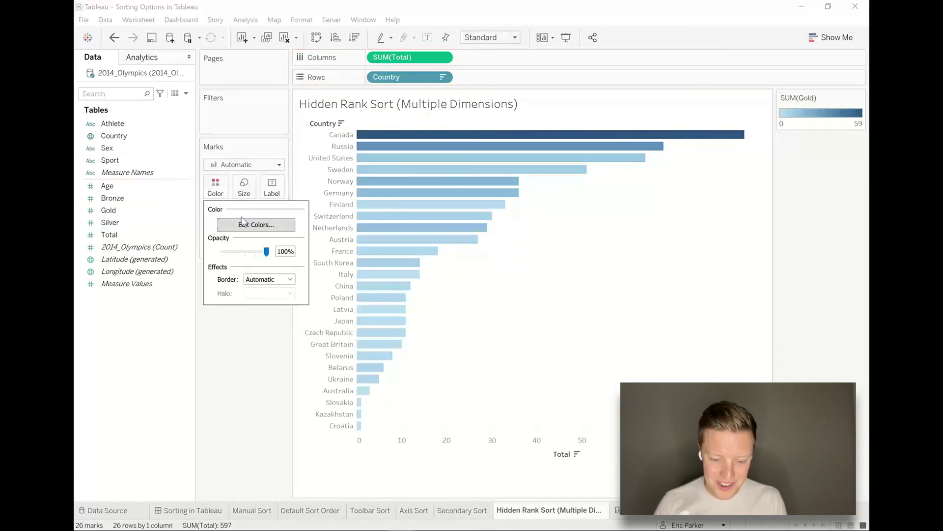
pyautogui.click(244, 226)
pyautogui.click(380, 222)
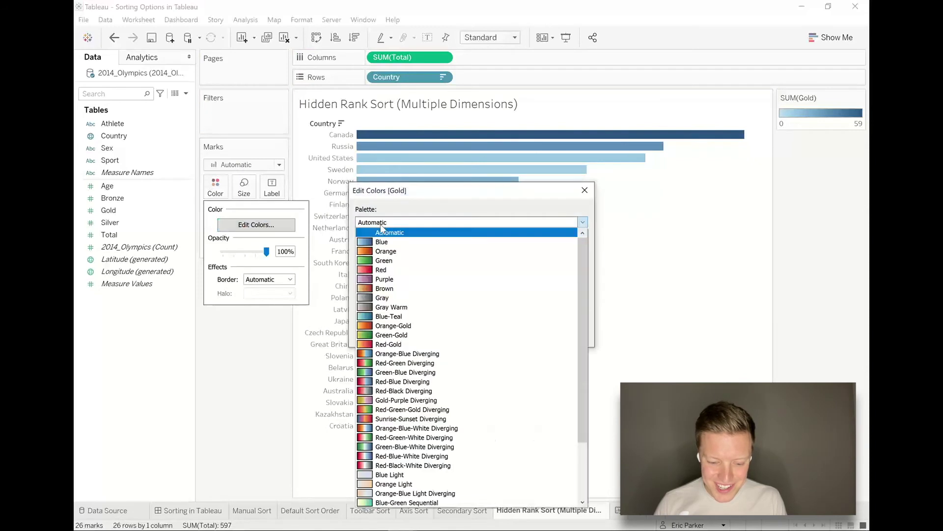
pyautogui.click(400, 326)
pyautogui.click(472, 334)
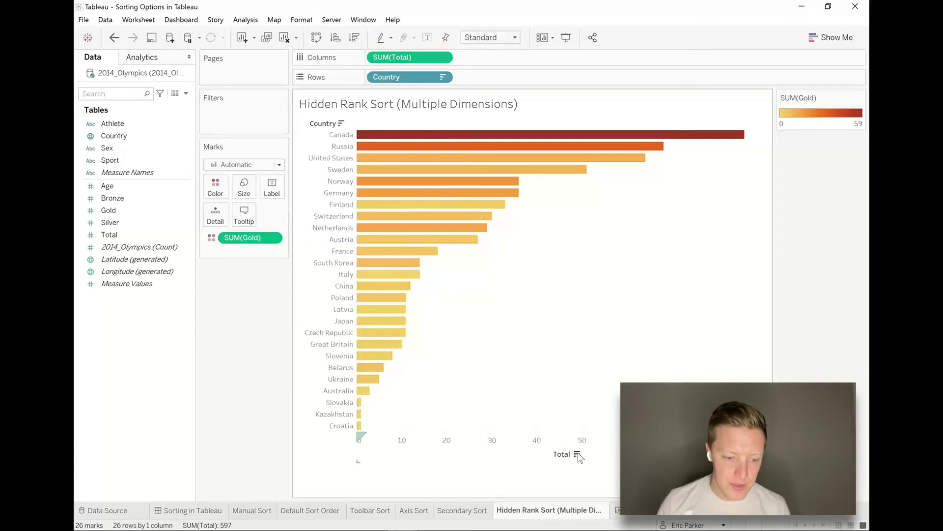
# Create a parameter named 'Sort By' with String data type and a List of allowable values
pyautogui.click(186, 93)
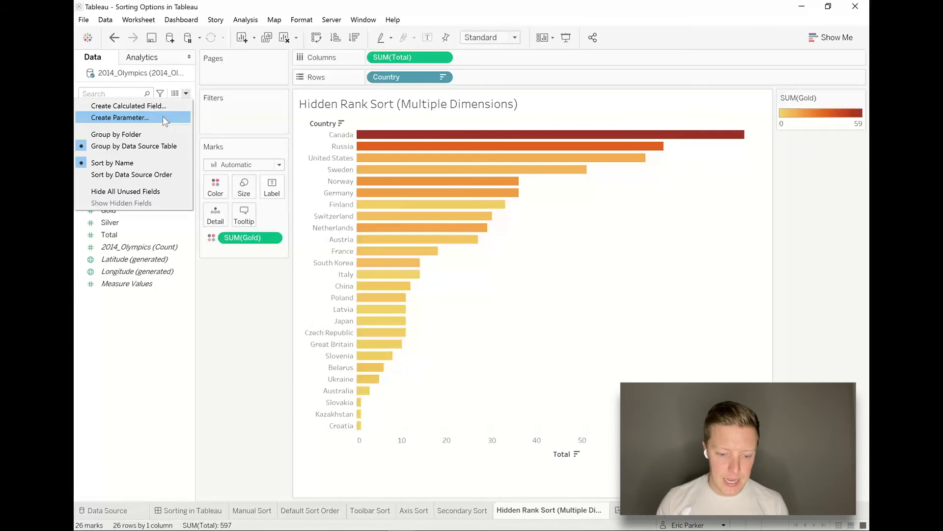
pyautogui.click(163, 117)
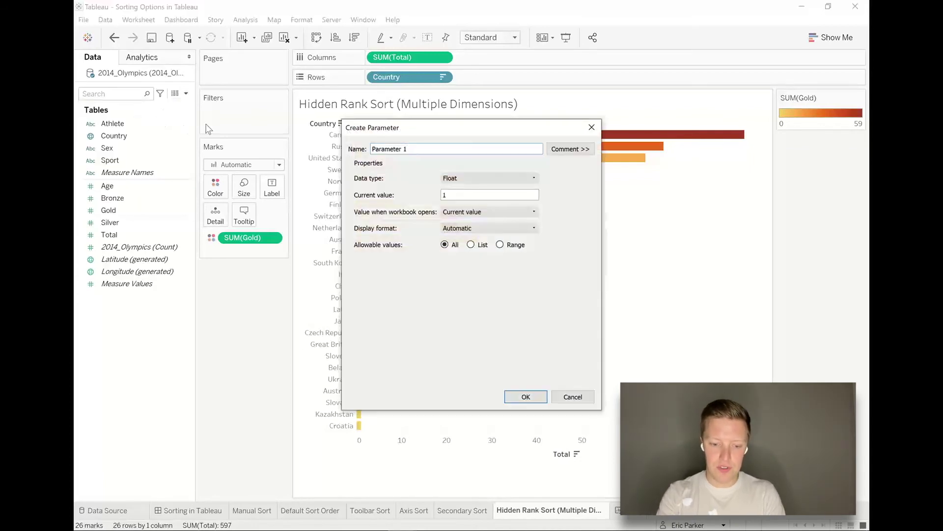
pyautogui.press('BackSpace')
pyautogui.press('BackSpace')
pyautogui.press('BackSpace')
pyautogui.press('BackSpace')
pyautogui.press('BackSpace')
pyautogui.press('BackSpace')
pyautogui.press('BackSpace')
pyautogui.press('BackSpace')
pyautogui.press('BackSpace')
pyautogui.press('BackSpace')
pyautogui.press('BackSpace')
pyautogui.write('Sor')
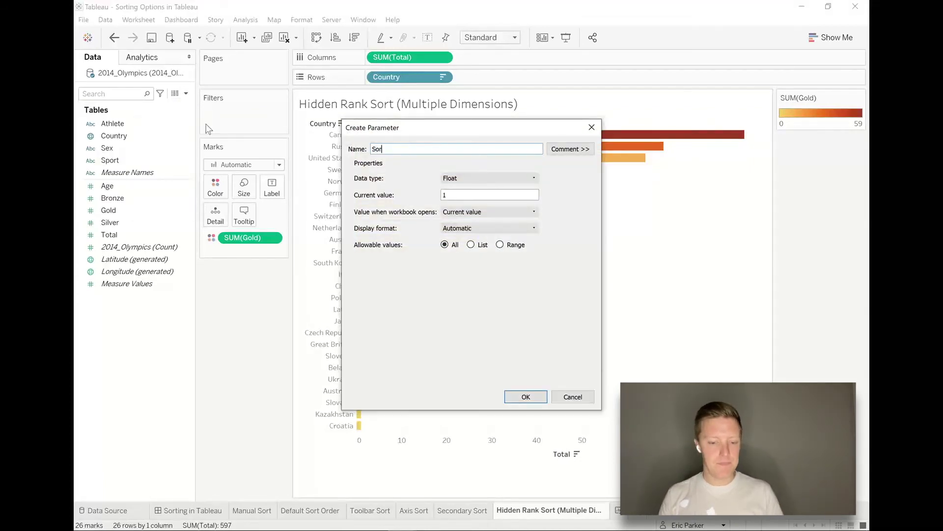
pyautogui.write('t By')
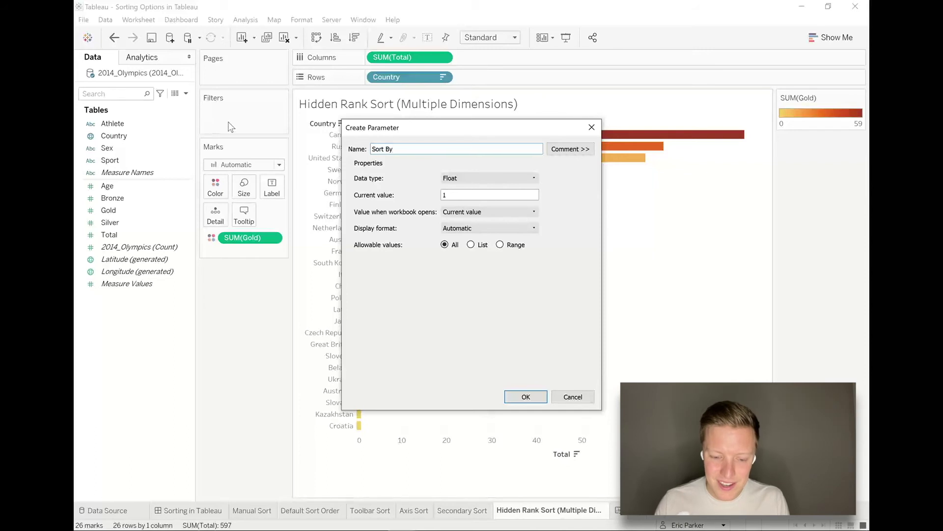
pyautogui.click(476, 176)
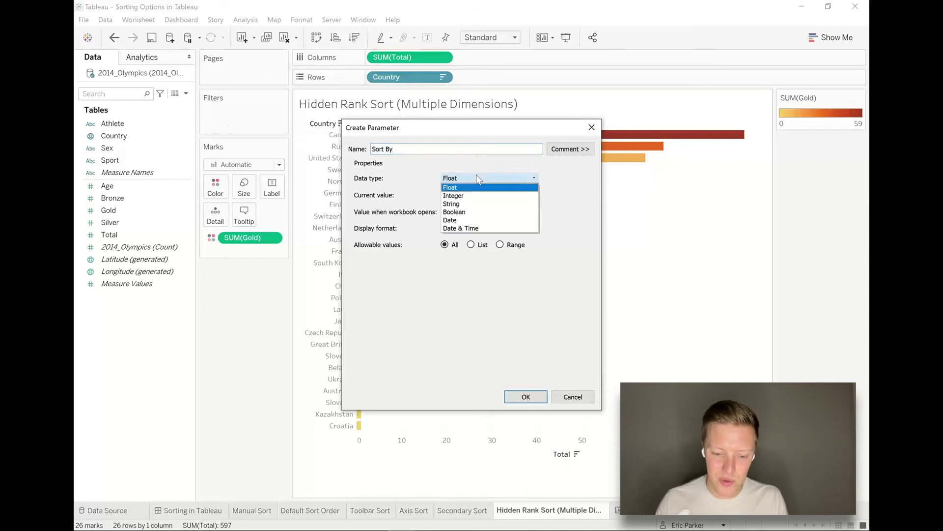
pyautogui.click(471, 204)
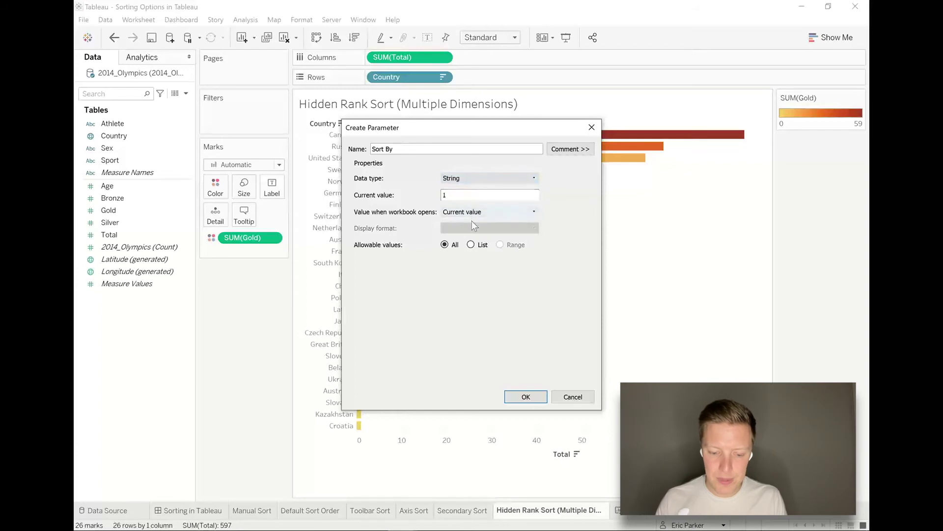
pyautogui.click(471, 245)
# Enter Total, Gold, Silver and Bronze as the allowed values and save the parameter
pyautogui.click(380, 293)
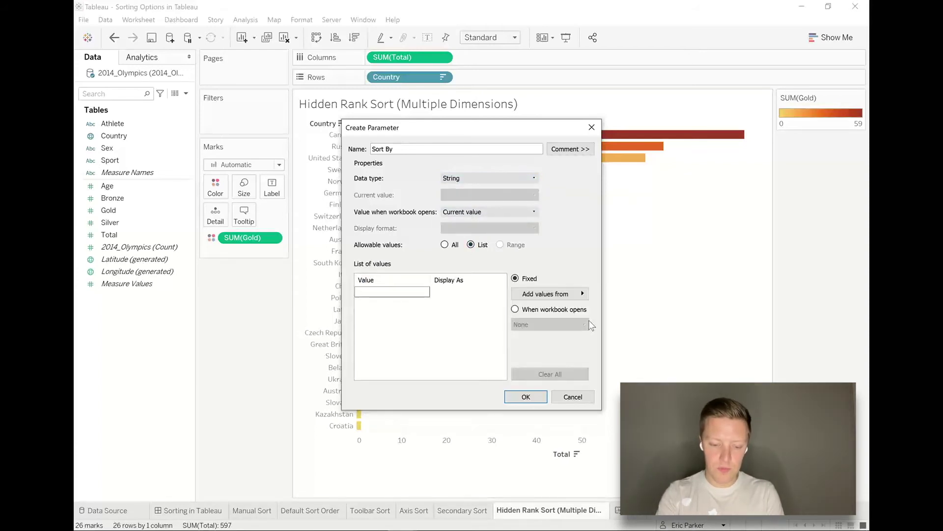
pyautogui.write('Total')
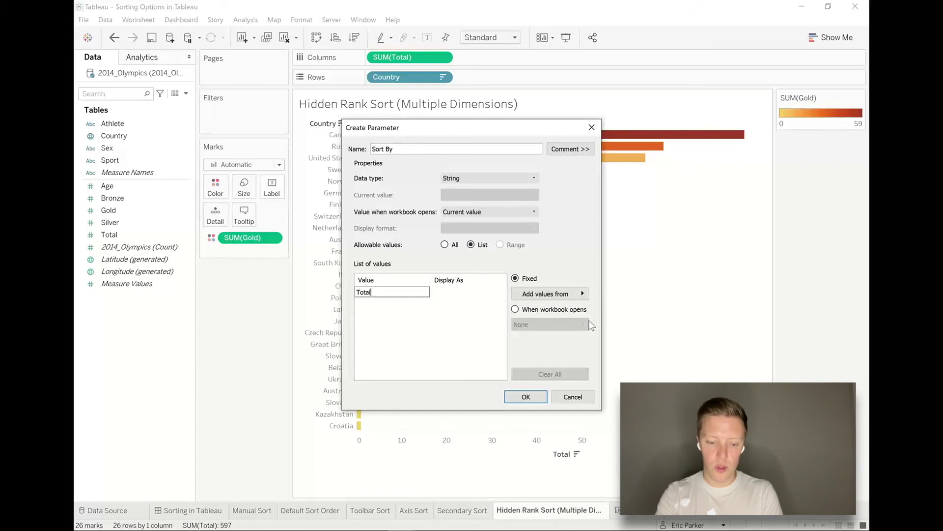
pyautogui.press('Return')
pyautogui.write('Gold')
pyautogui.press('Return')
pyautogui.write('Silver')
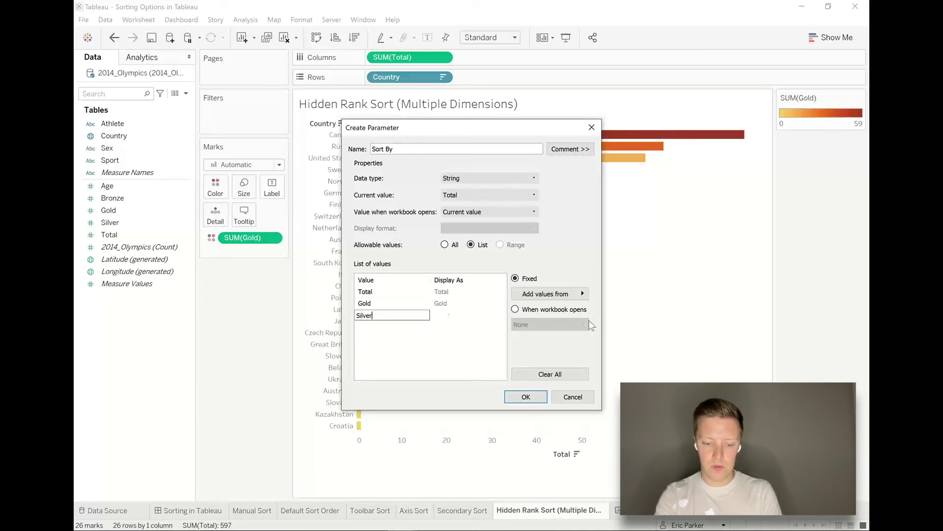
pyautogui.press('Return')
pyautogui.write('Bronze')
pyautogui.press('Return')
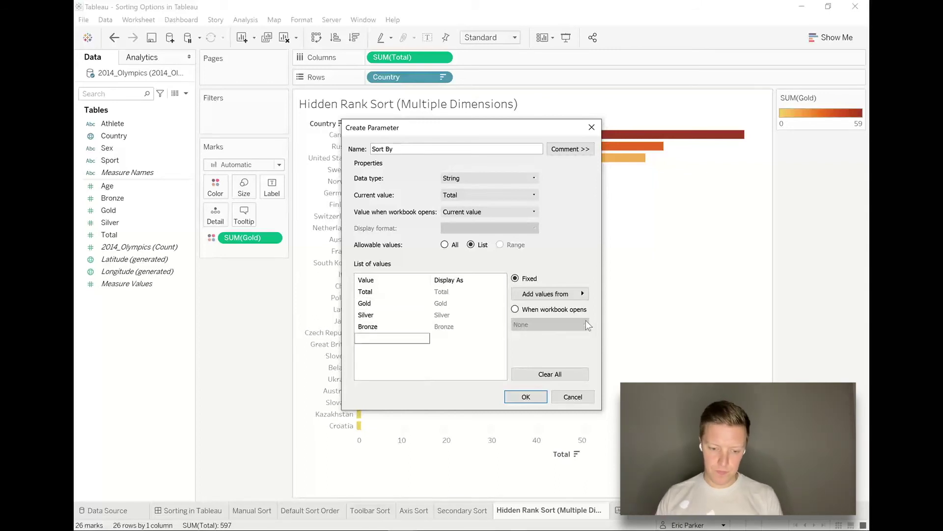
pyautogui.click(526, 397)
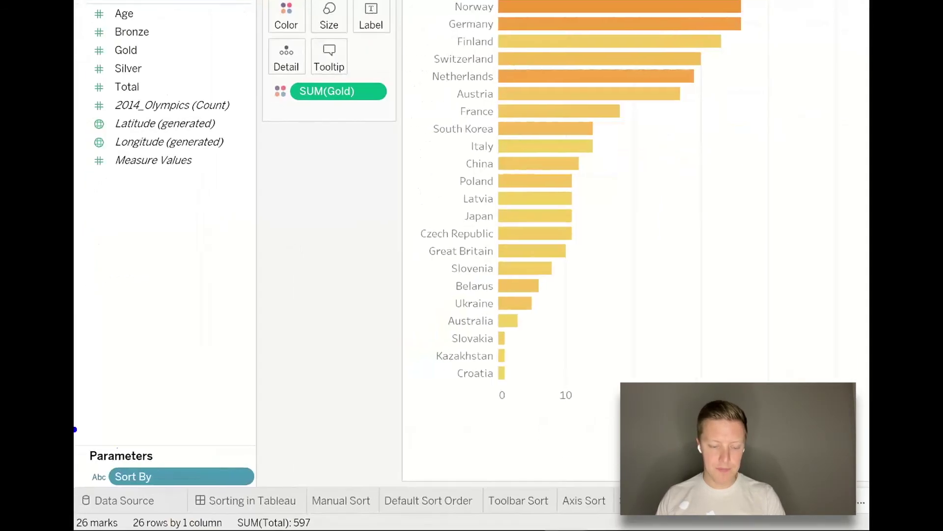
# Show the Sort By parameter control beside the chart
pyautogui.moveTo(75, 429); pyautogui.dragTo(290, 486)
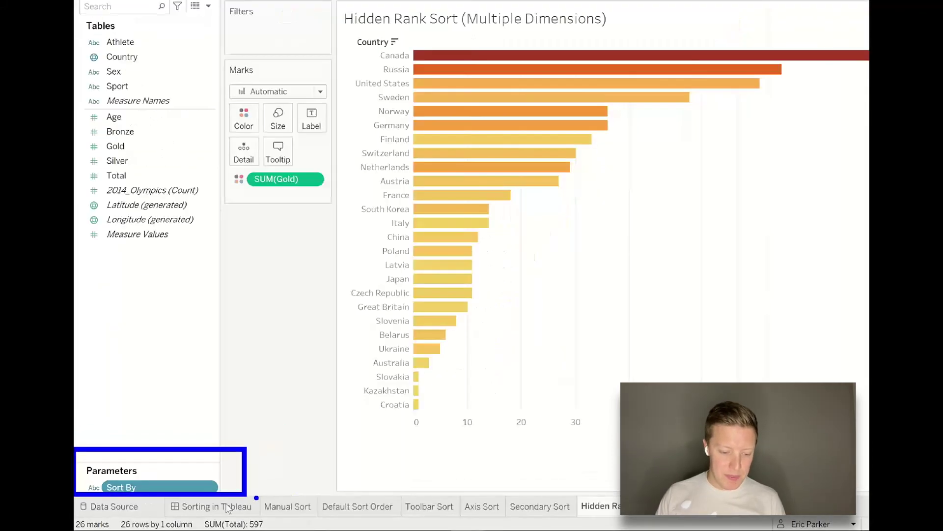
pyautogui.click(249, 478)
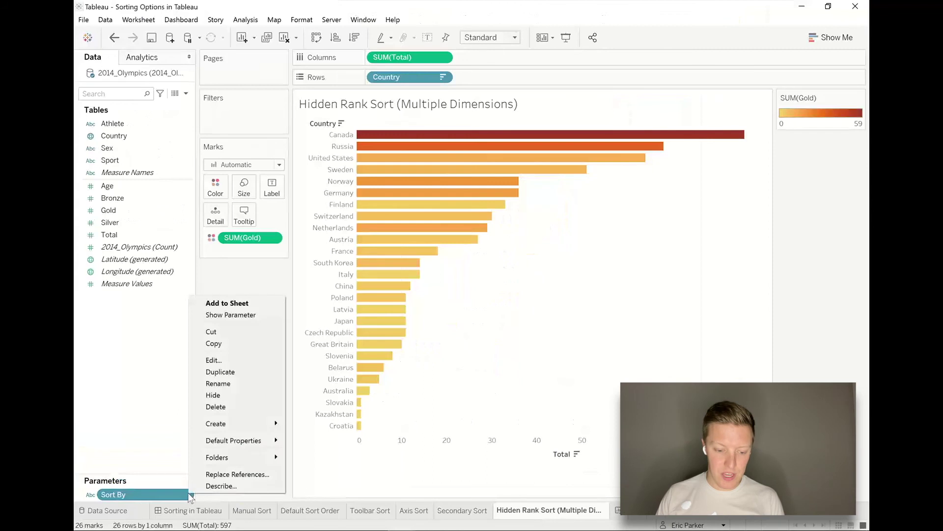
pyautogui.click(233, 314)
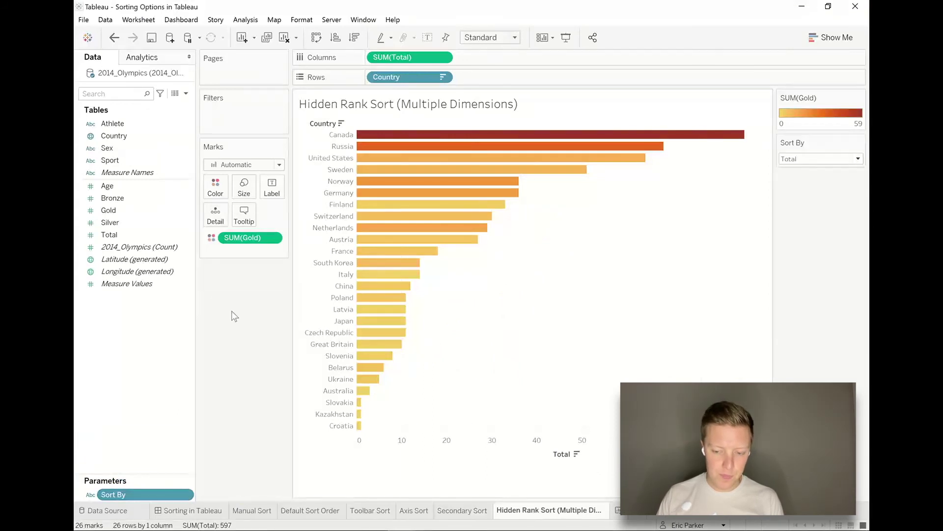
# Try Gold and Silver in the Sort By control, then set it back to Total
pyautogui.click(796, 161)
pyautogui.click(791, 180)
pyautogui.click(796, 160)
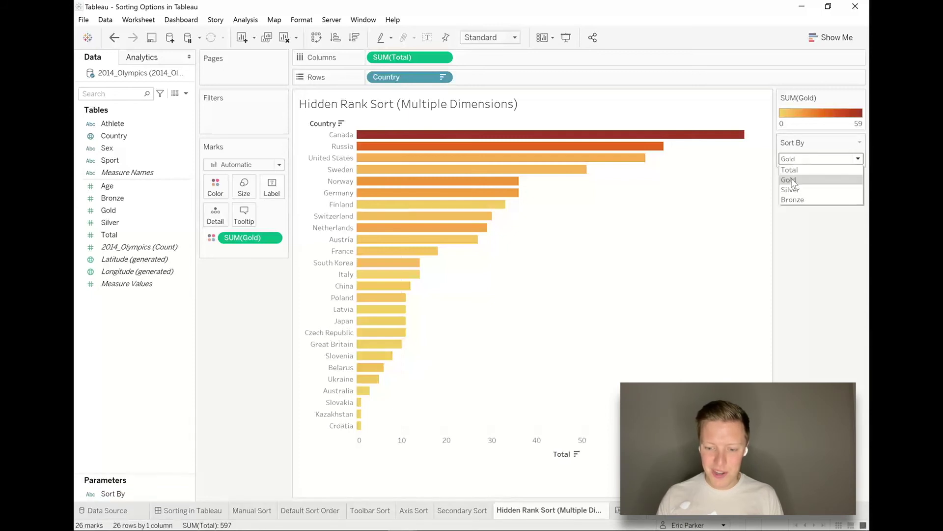
pyautogui.click(791, 190)
pyautogui.click(791, 160)
pyautogui.click(791, 170)
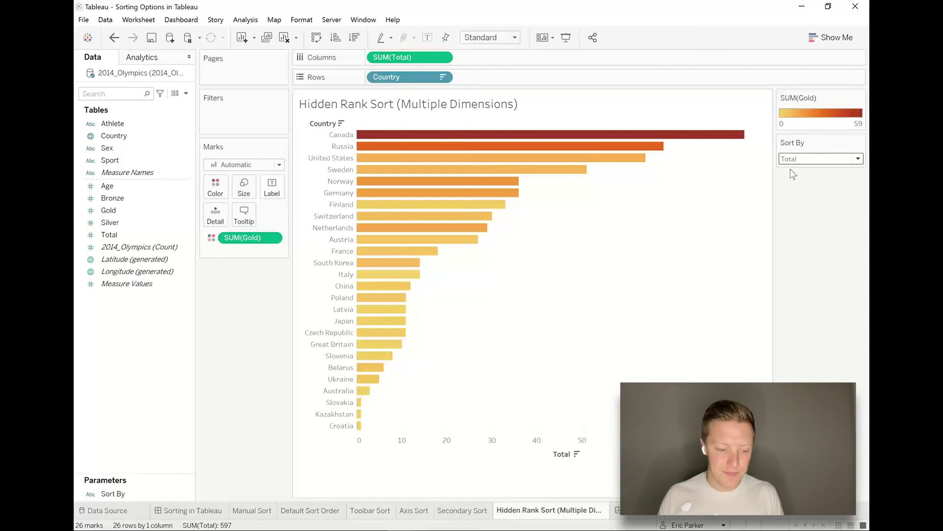
pyautogui.rightClick(136, 325)
# Create a calculated field named 'Sort By Field' beginning with CASE [Sort By]
pyautogui.click(162, 332)
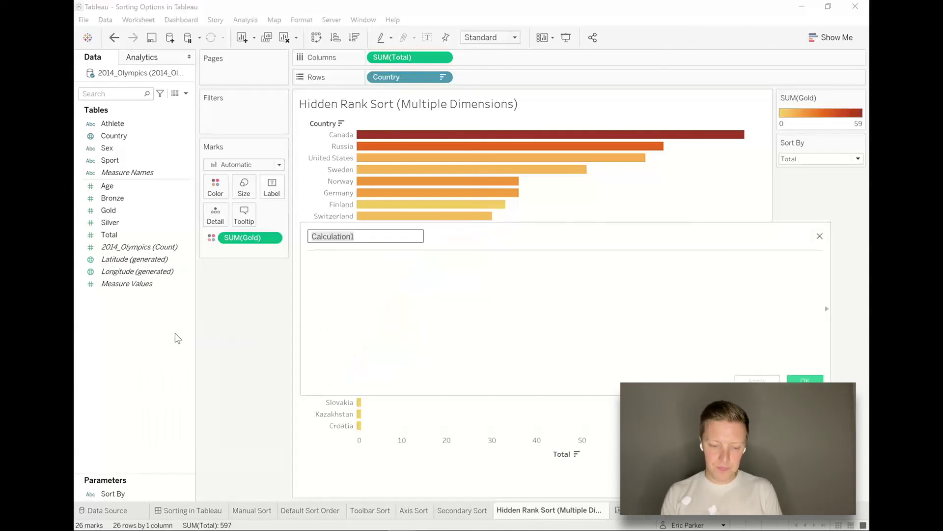
pyautogui.write('Sort By R')
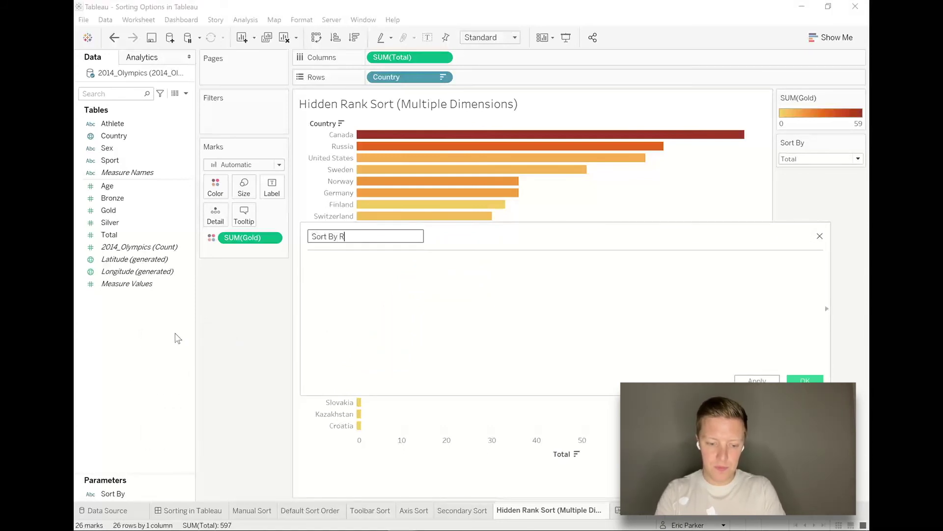
pyautogui.press('BackSpace')
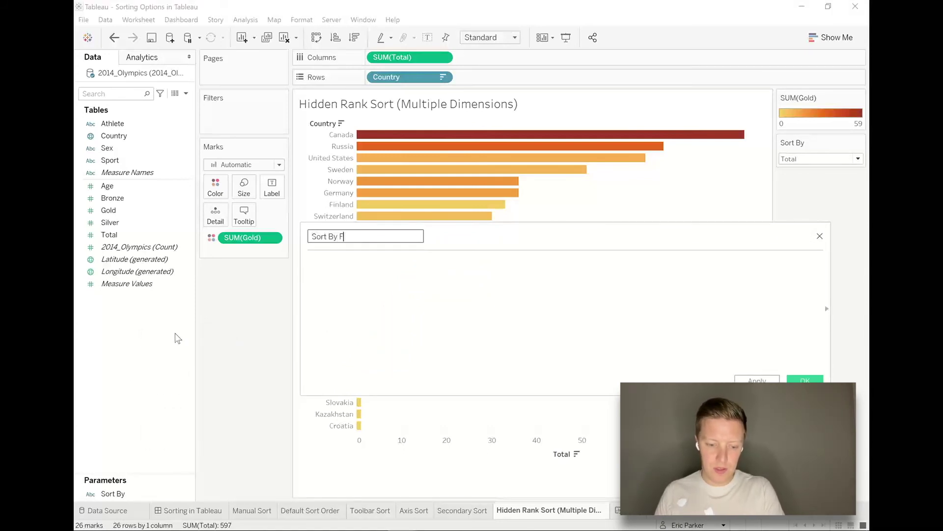
pyautogui.write('Field')
pyautogui.click(386, 328)
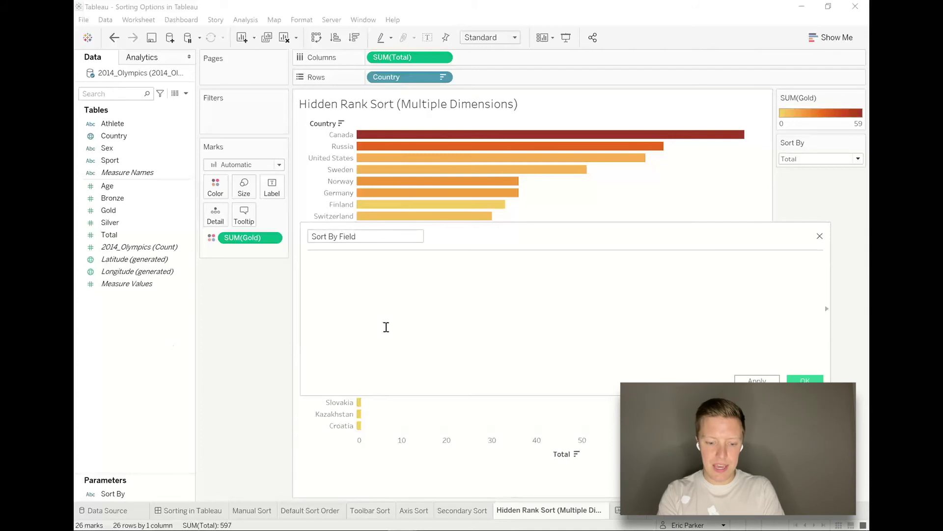
pyautogui.write('CASE')
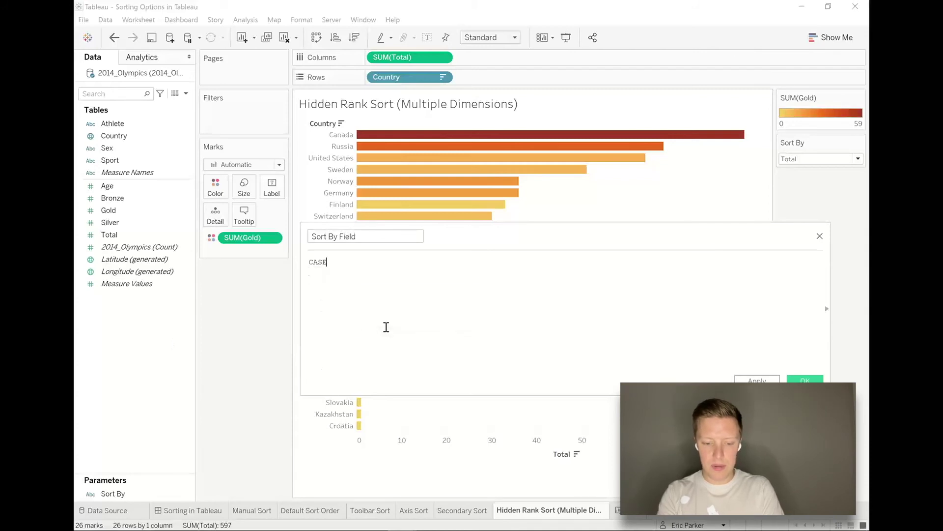
pyautogui.write(' [Sort By]')
# Add WHEN lines returning [Total] for "Total" and [Gold] for "Gold"
pyautogui.keyDown('ctrl'); pyautogui.scroll(2, 386, 332); pyautogui.keyUp('ctrl')
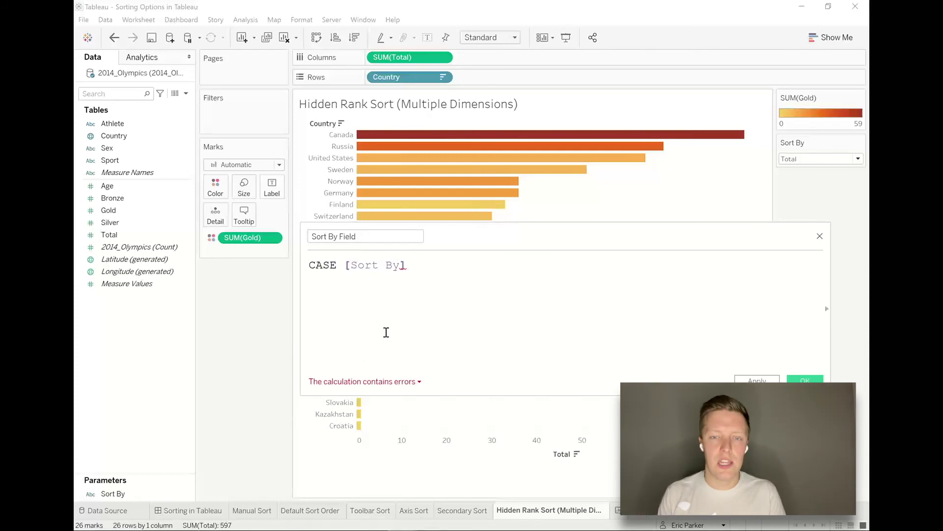
pyautogui.press('Return')
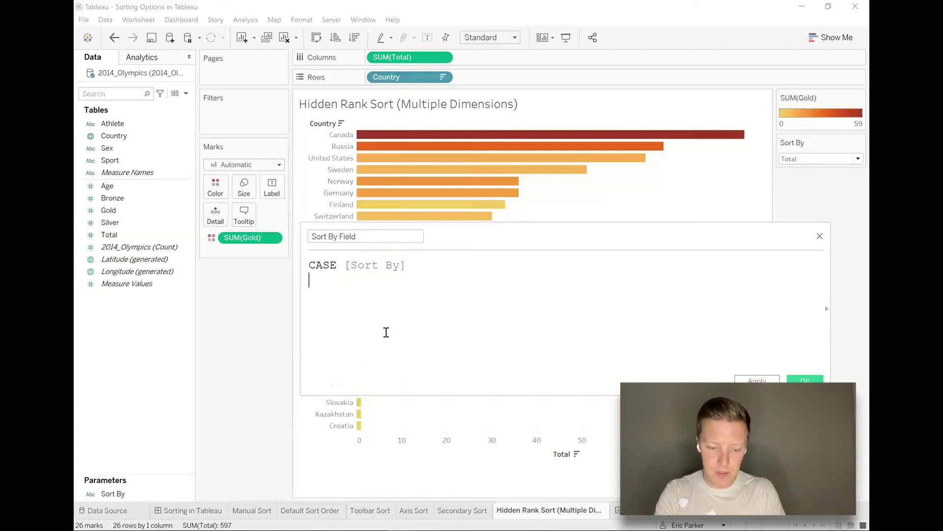
pyautogui.write('WHEN "Total" THEN')
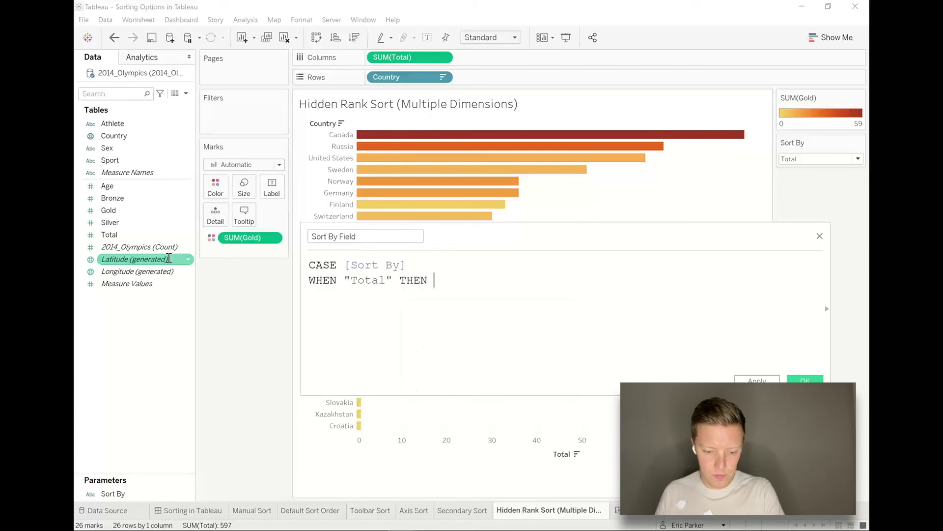
pyautogui.moveTo(126, 236); pyautogui.dragTo(573, 307)
pyautogui.press('Return')
pyautogui.write('WHEN "Gold"')
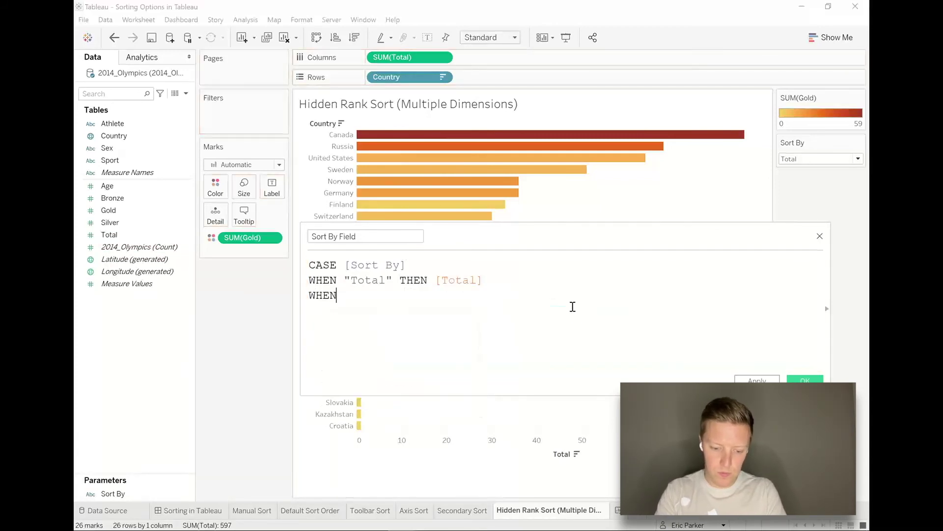
pyautogui.press('Return')
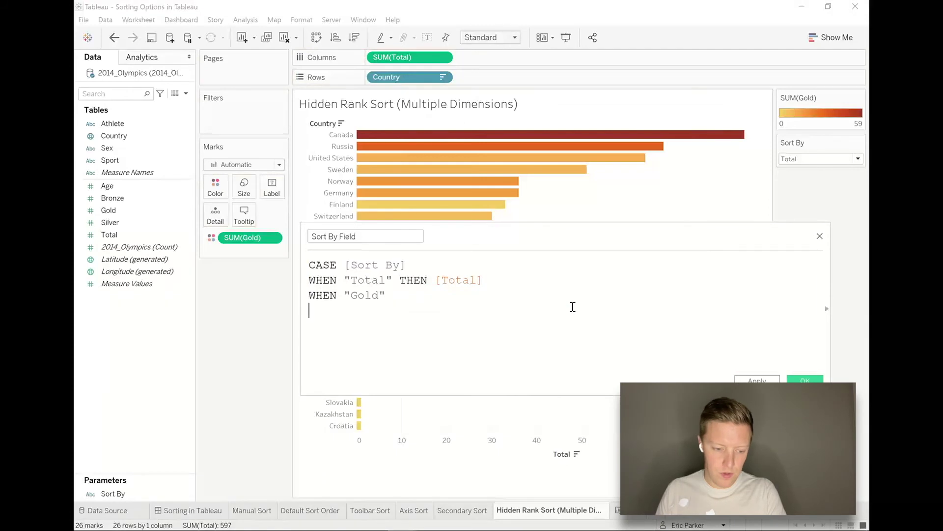
pyautogui.press('BackSpace')
pyautogui.write('THEN')
pyautogui.moveTo(123, 211); pyautogui.dragTo(526, 341)
# Add the "Silver" and "Bronze" WHEN lines returning their fields, and close with END
pyautogui.press('Return')
pyautogui.write('H')
pyautogui.press('BackSpace')
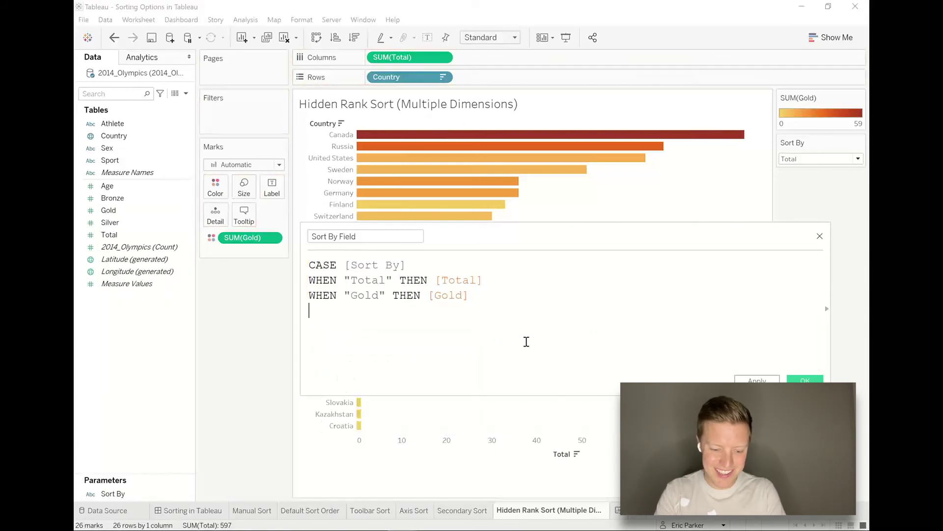
pyautogui.write('WHEN "Silver"')
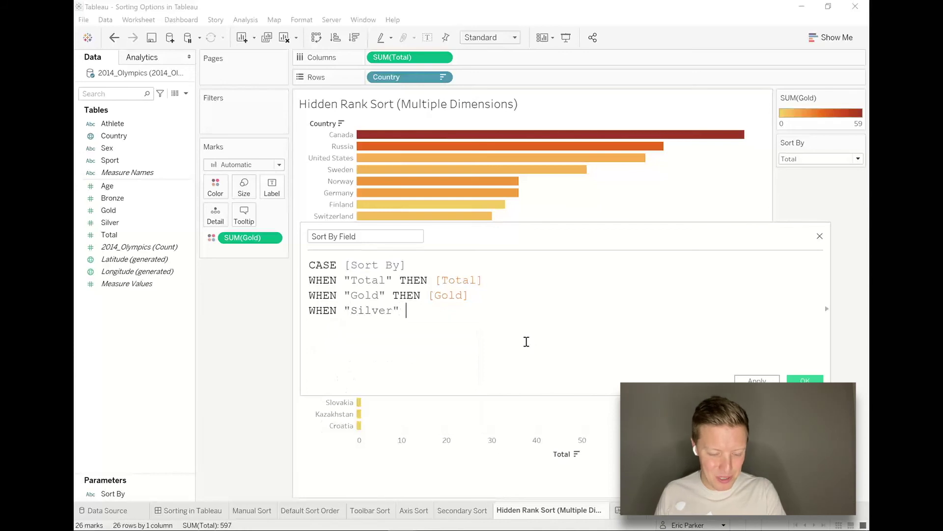
pyautogui.moveTo(110, 222); pyautogui.dragTo(526, 364)
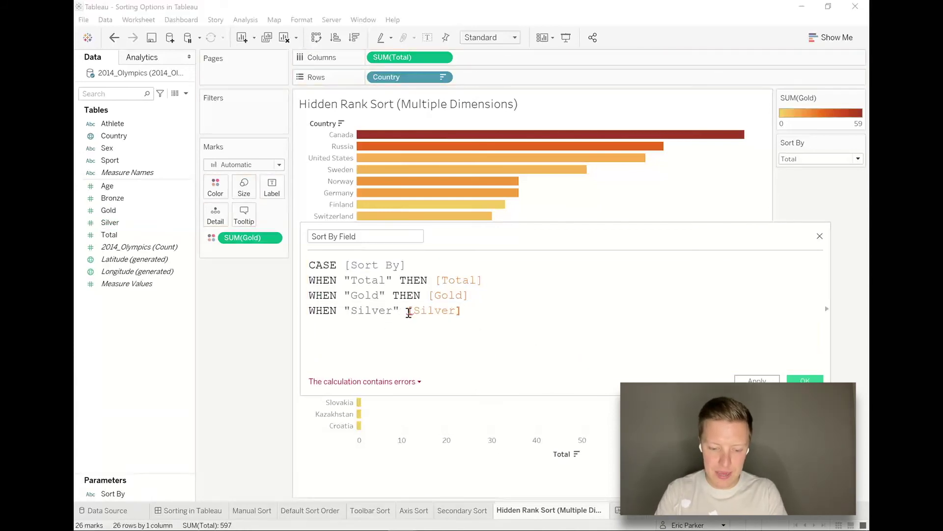
pyautogui.click(408, 311)
pyautogui.write('THEN')
pyautogui.click(510, 311)
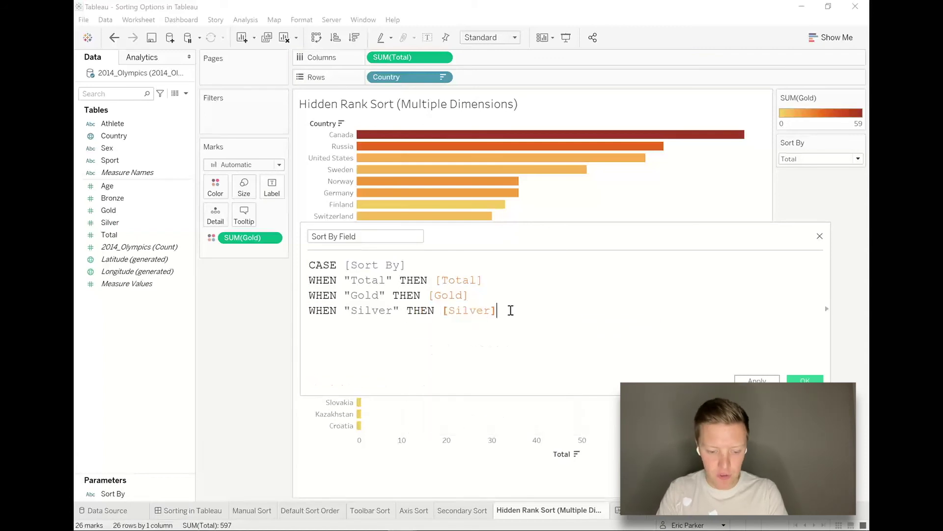
pyautogui.press('Return')
pyautogui.write('WHEN ')
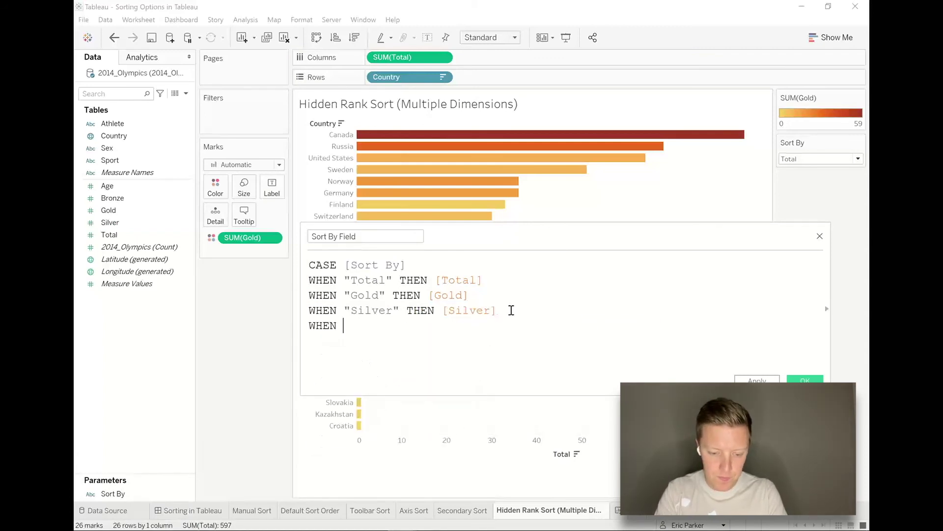
pyautogui.write('"Bronze" THEN')
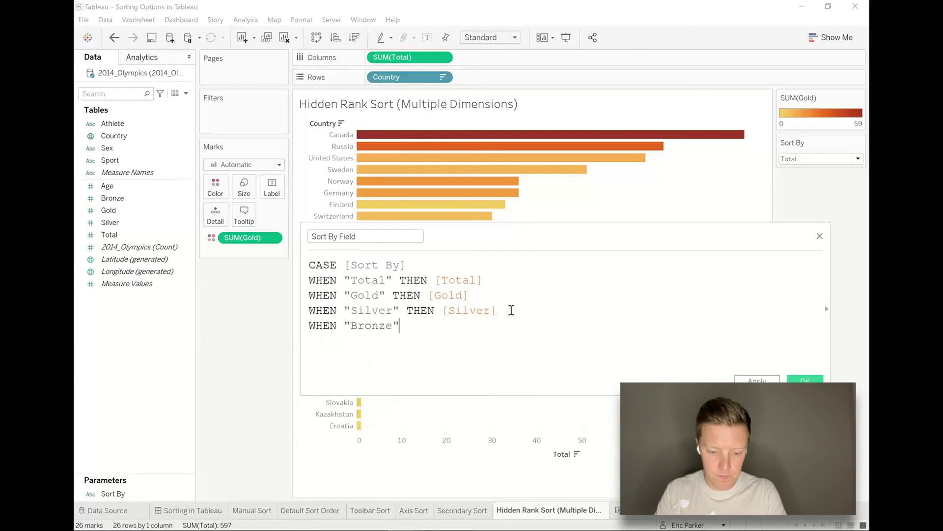
pyautogui.write(' bro')
pyautogui.press('Return')
pyautogui.press('Return')
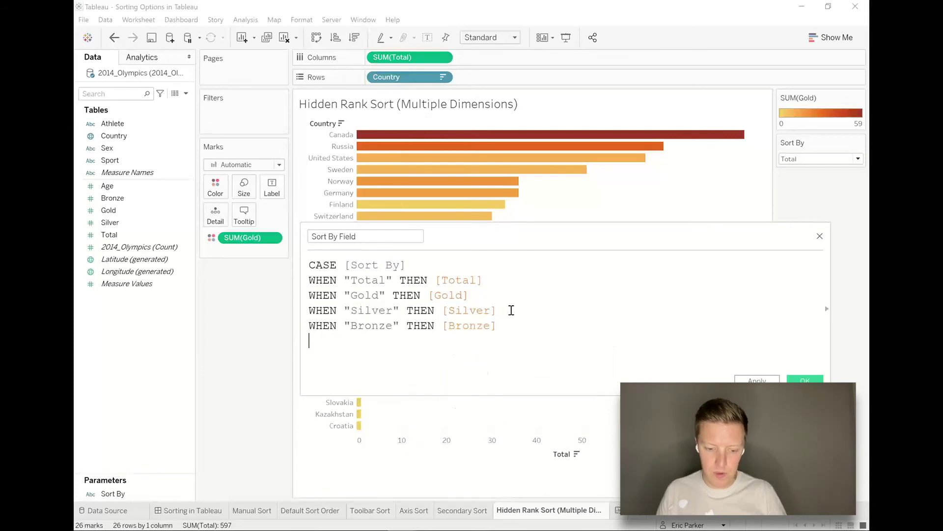
pyautogui.write('END')
pyautogui.press('Escape')
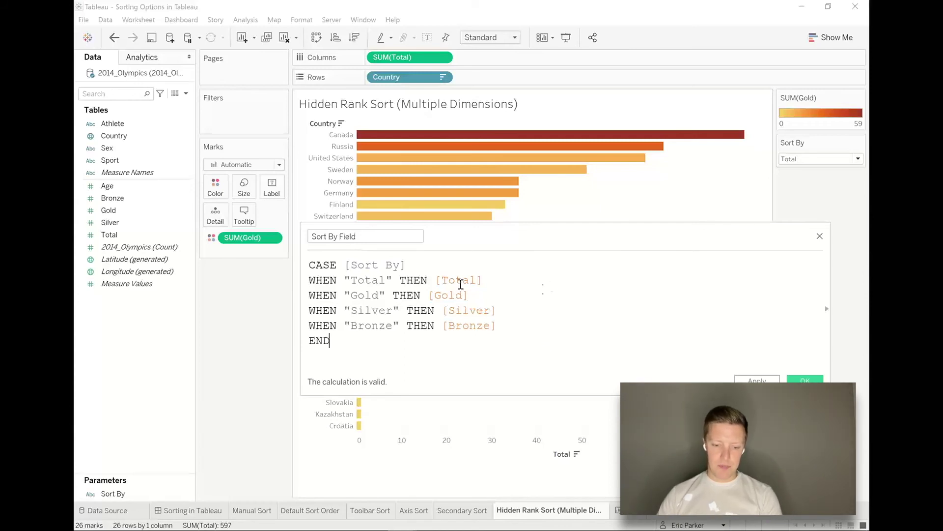
pyautogui.moveTo(427, 222); pyautogui.dragTo(305, 191)
# Insert RANK_UNIQUE( and SUM( on lines above the CASE statement
pyautogui.moveTo(231, 151); pyautogui.dragTo(231, 151)
pyautogui.click(228, 205)
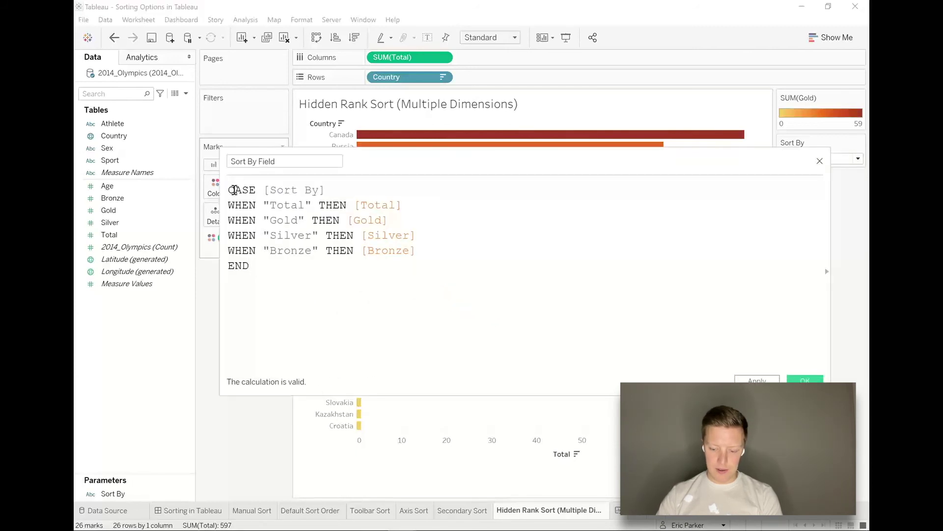
pyautogui.press('Return')
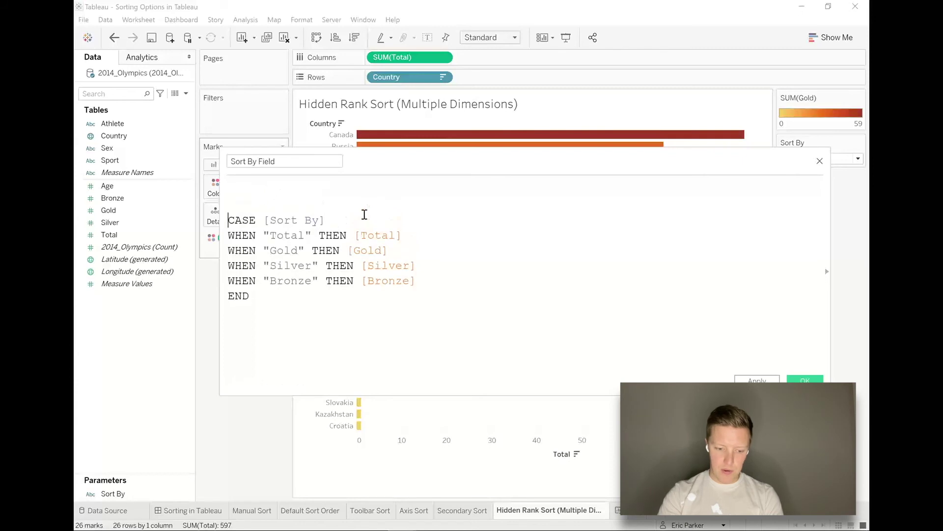
pyautogui.press('Up')
pyautogui.write('RANK_UNIQUE(')
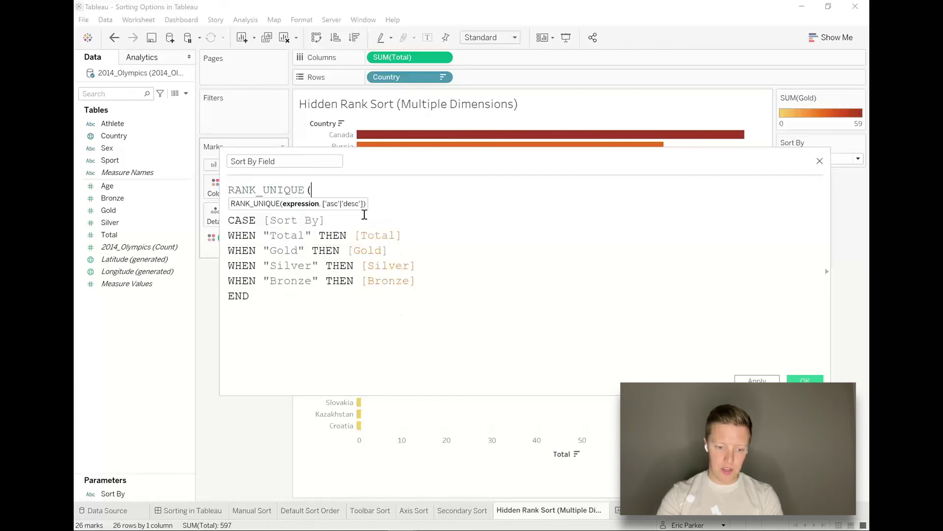
pyautogui.press('Return')
pyautogui.write('SUM(')
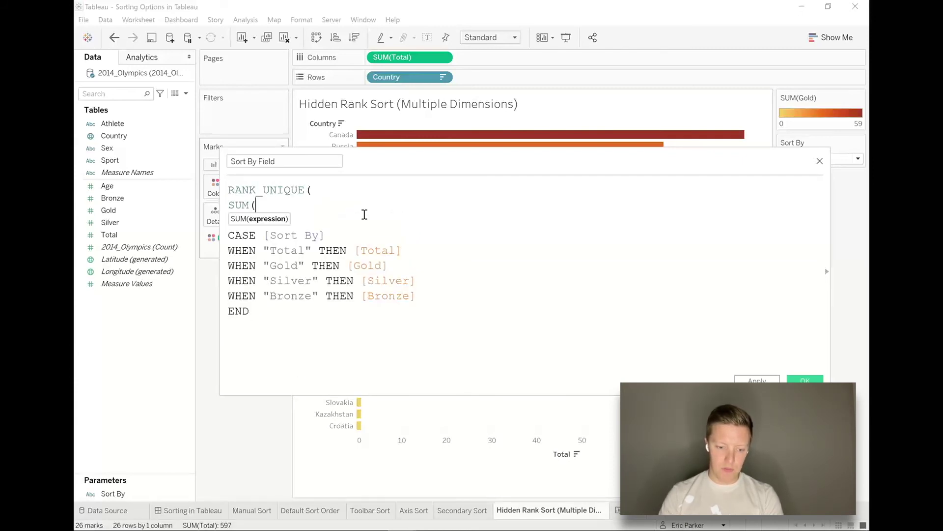
pyautogui.press('Delete')
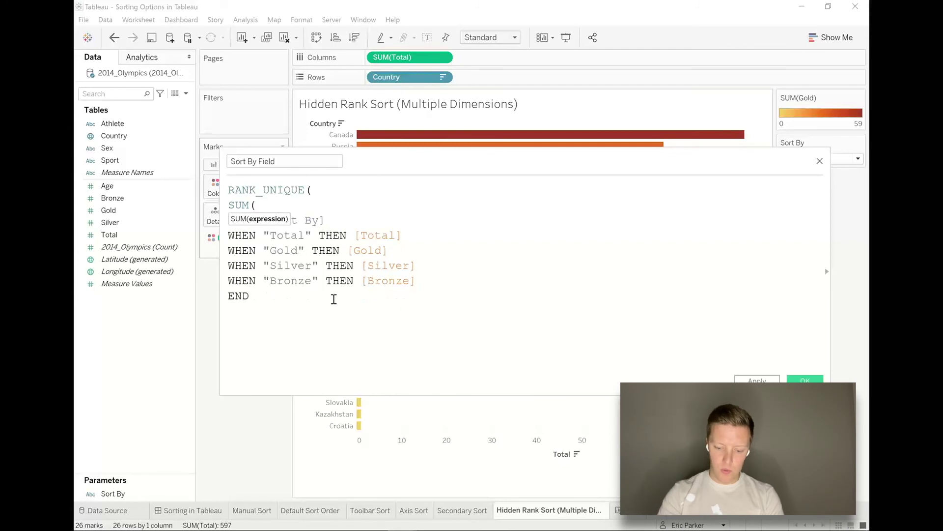
# Close both functions with two parentheses after END and save the calculation
pyautogui.click(334, 298)
pyautogui.press('Return')
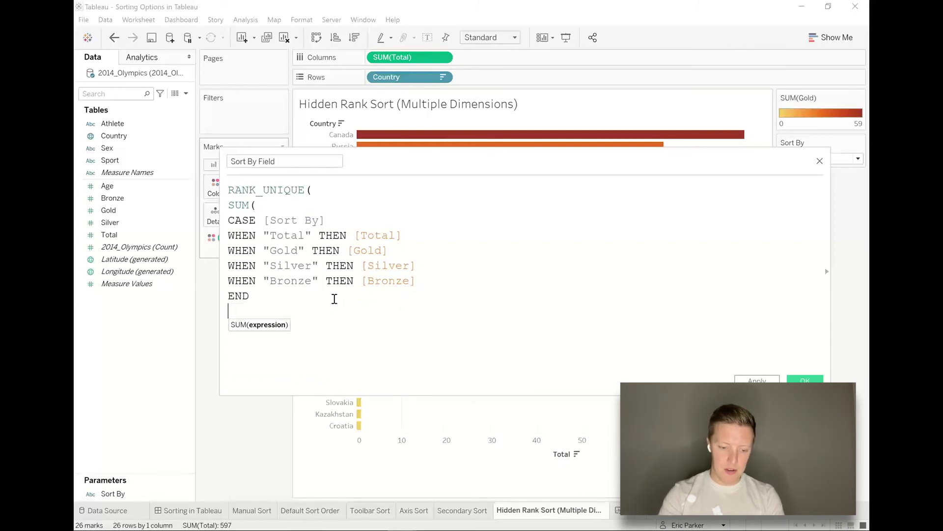
pyautogui.write(')')
pyautogui.press('Return')
pyautogui.write(')')
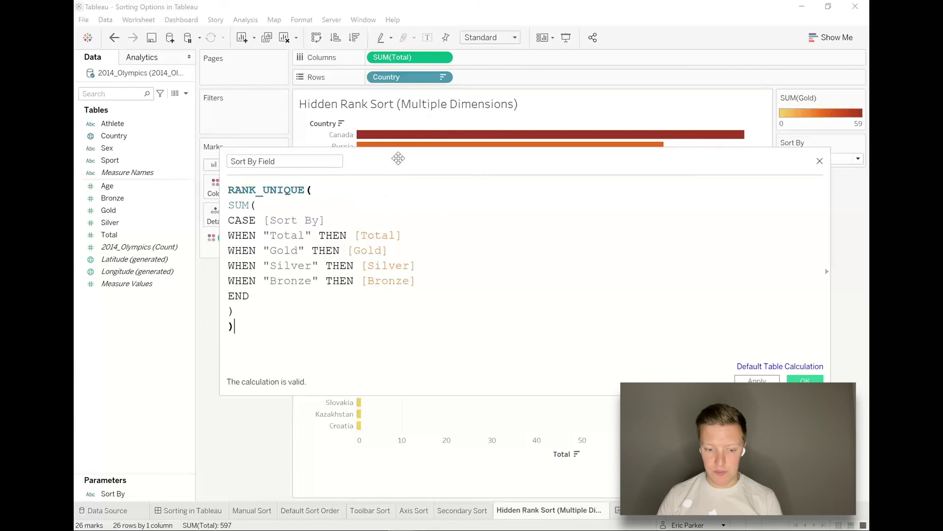
pyautogui.moveTo(398, 158); pyautogui.dragTo(401, 205)
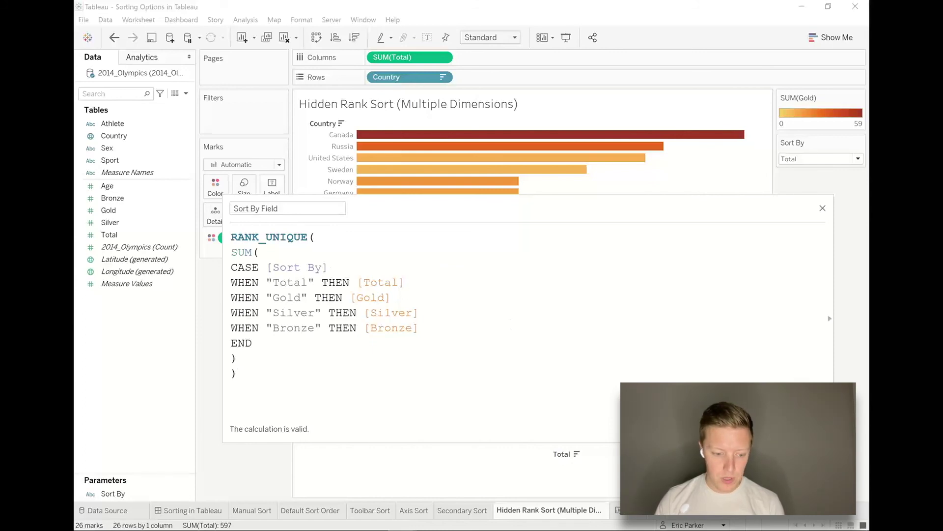
pyautogui.click(810, 429)
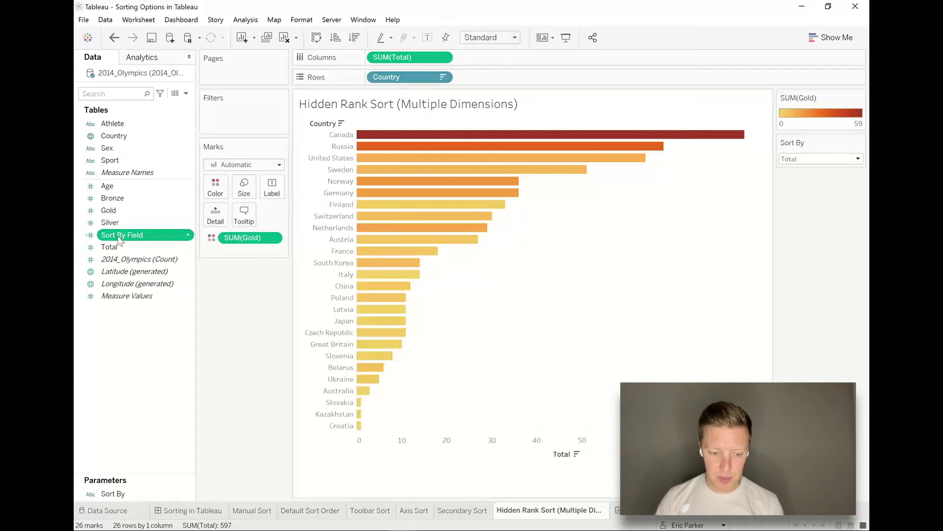
# Make Sort By Field a discrete field and place it on Rows ahead of Country
pyautogui.moveTo(118, 239); pyautogui.dragTo(243, 256)
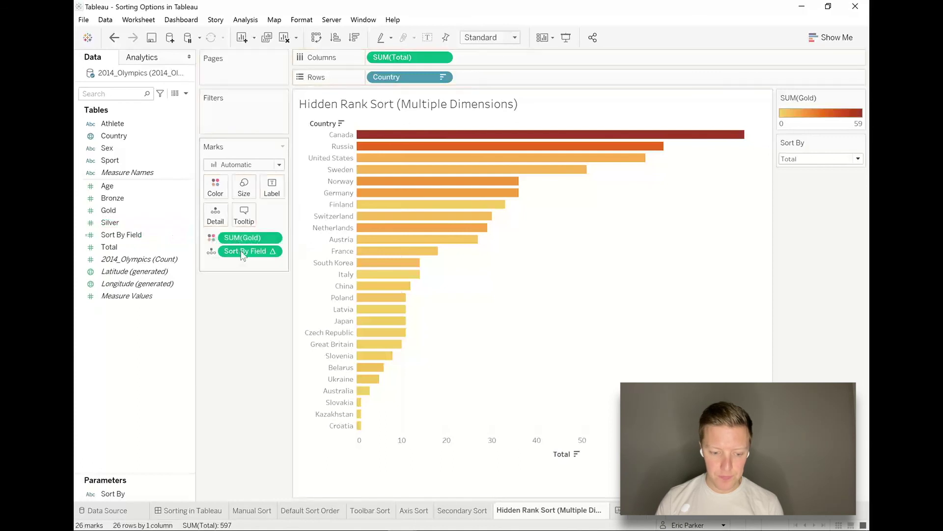
pyautogui.click(274, 252)
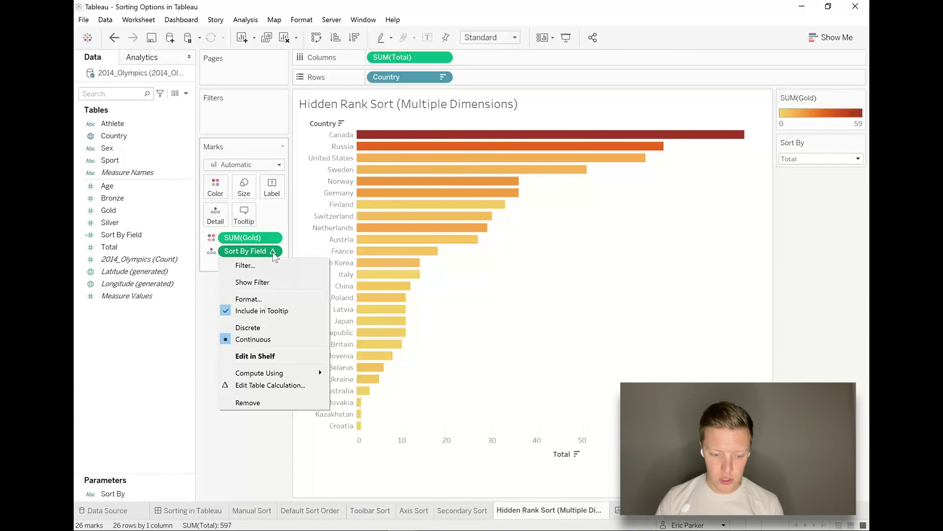
pyautogui.click(274, 327)
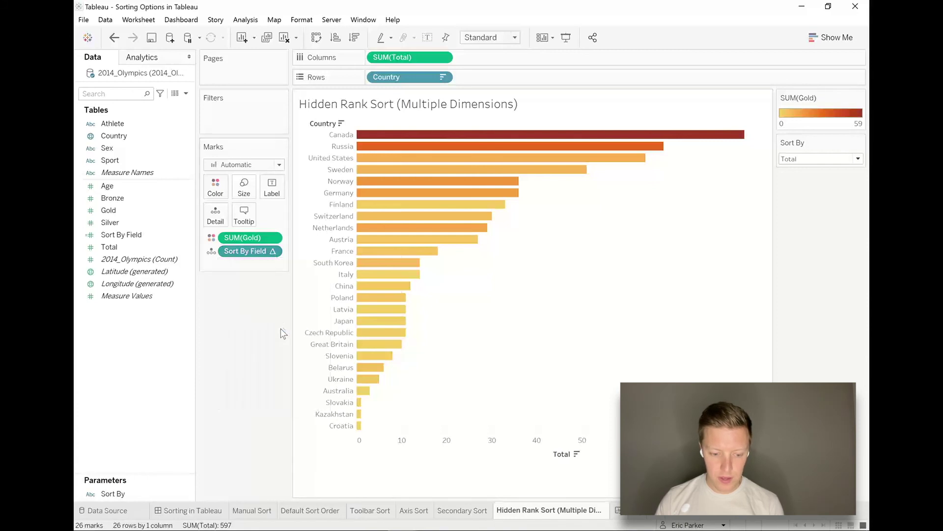
pyautogui.moveTo(240, 255); pyautogui.dragTo(378, 85)
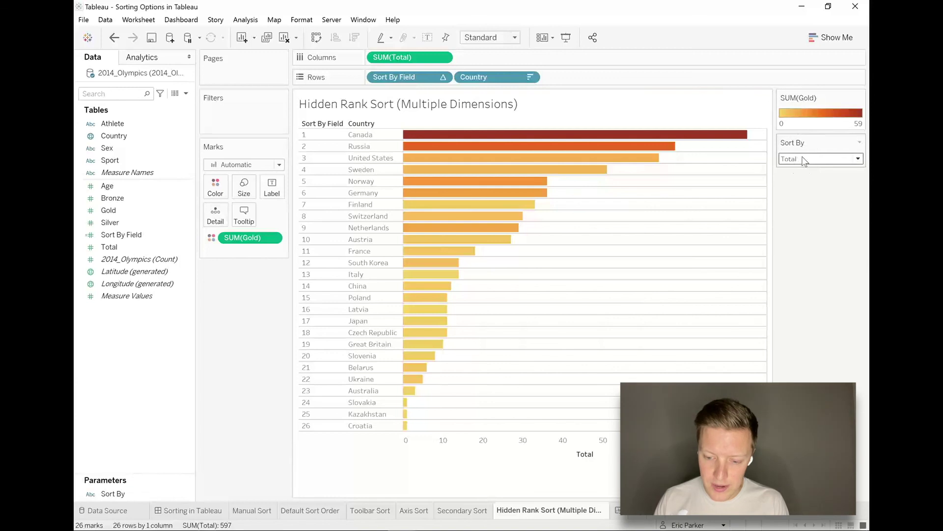
pyautogui.click(804, 161)
pyautogui.click(797, 180)
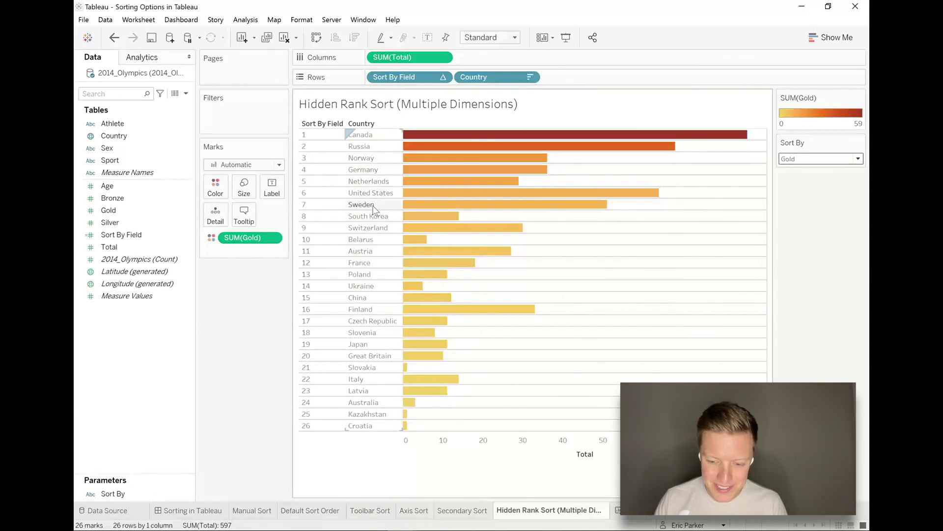
pyautogui.click(795, 160)
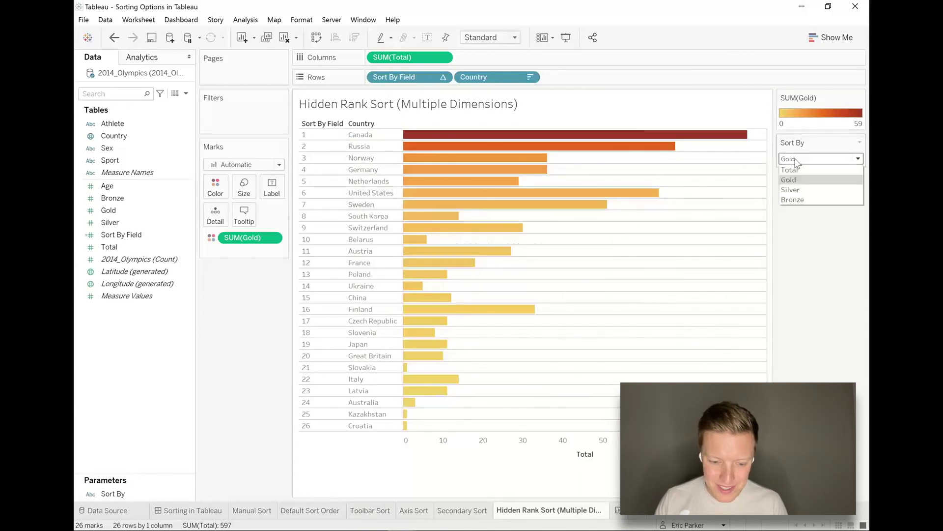
pyautogui.click(790, 193)
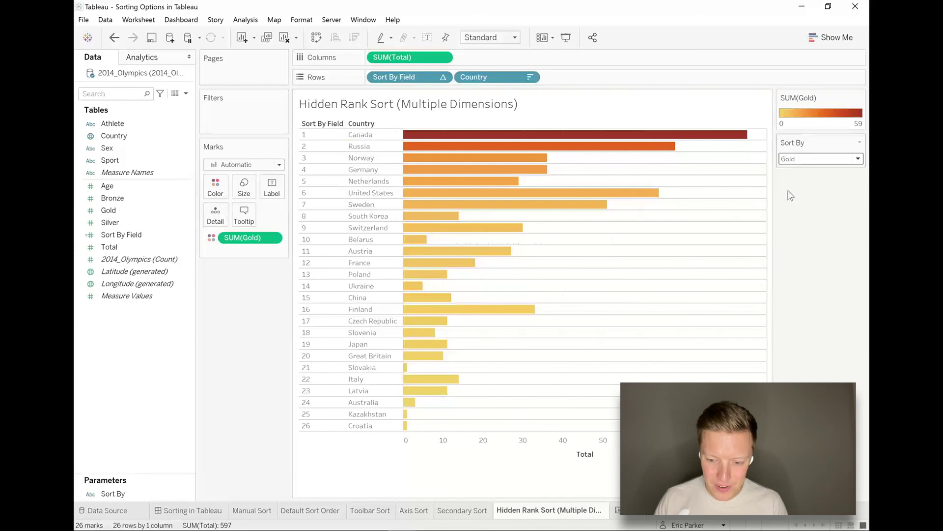
pyautogui.click(789, 162)
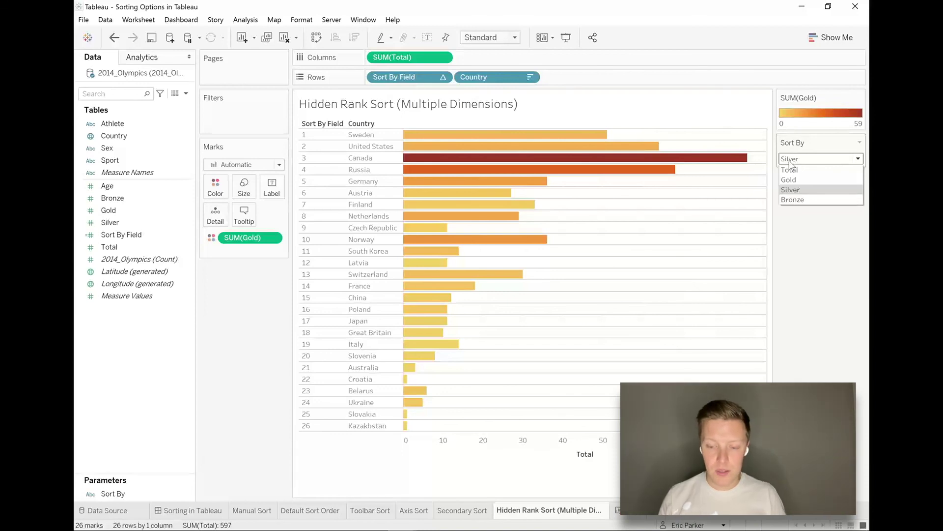
pyautogui.click(800, 199)
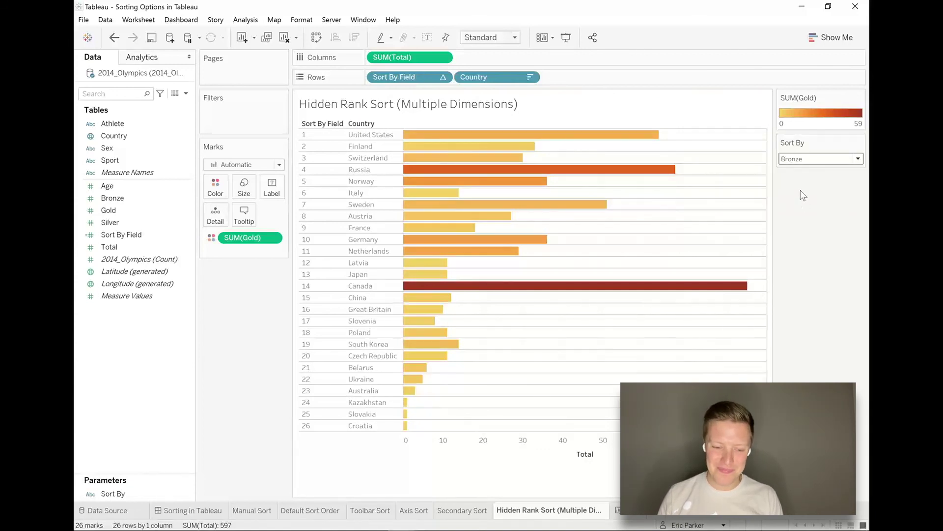
pyautogui.click(801, 170)
pyautogui.press('Escape')
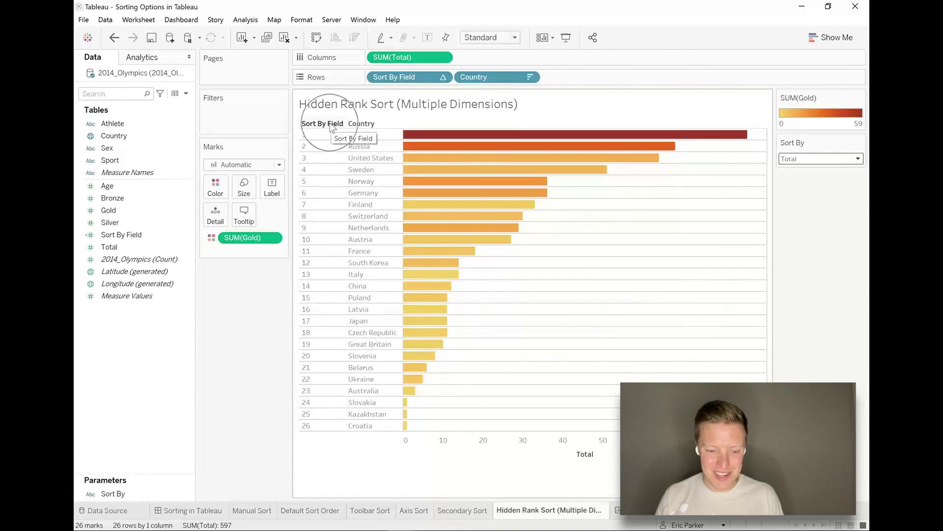
pyautogui.rightClick(402, 82)
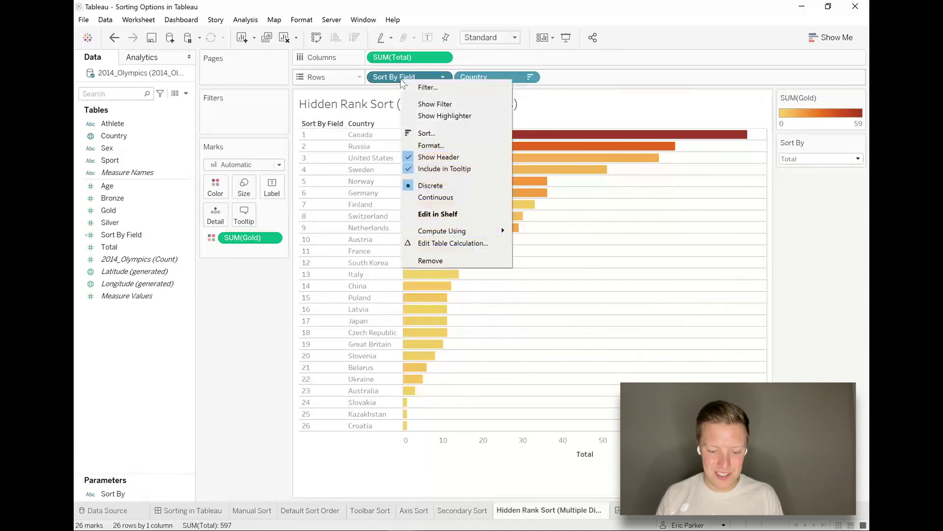
# Hide the Sort By Field rank header, test sorting by Silver, then restore Sort By to Total
pyautogui.click(437, 158)
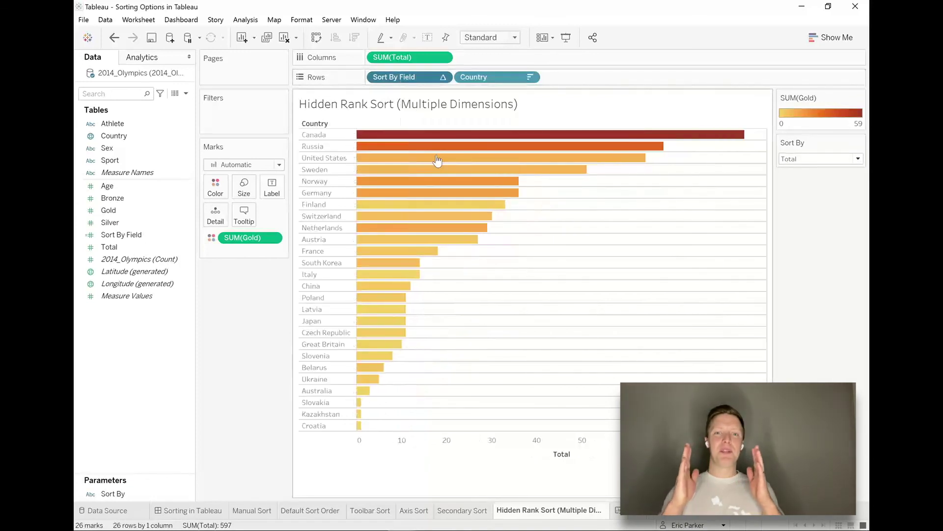
pyautogui.moveTo(438, 161)
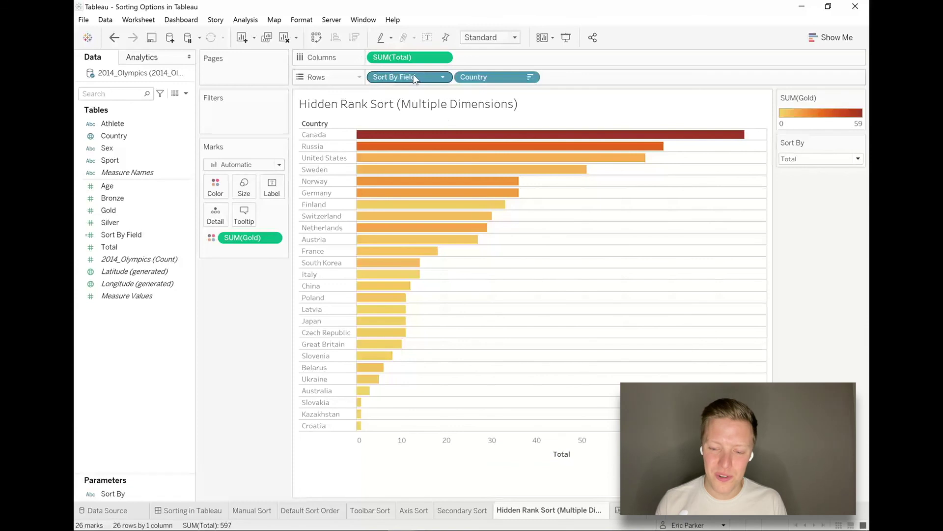
pyautogui.click(845, 158)
pyautogui.click(813, 183)
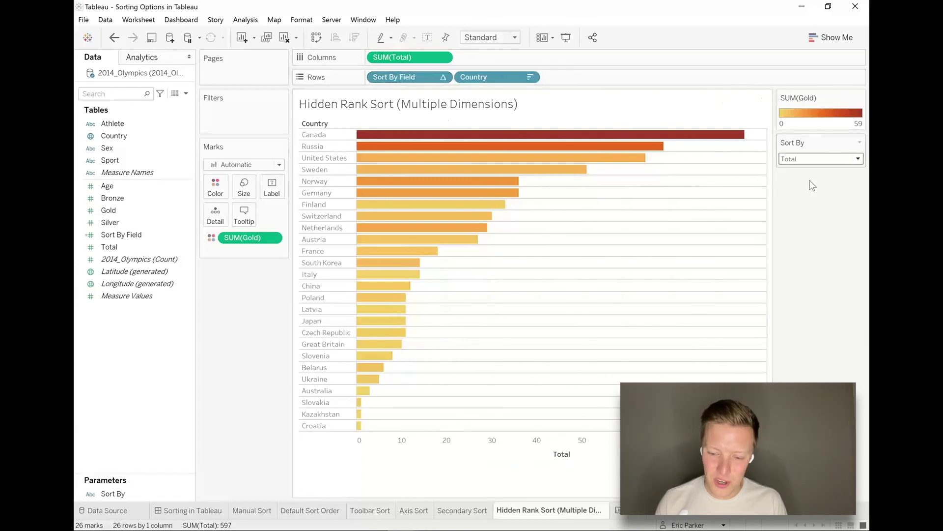
pyautogui.click(801, 159)
pyautogui.click(801, 189)
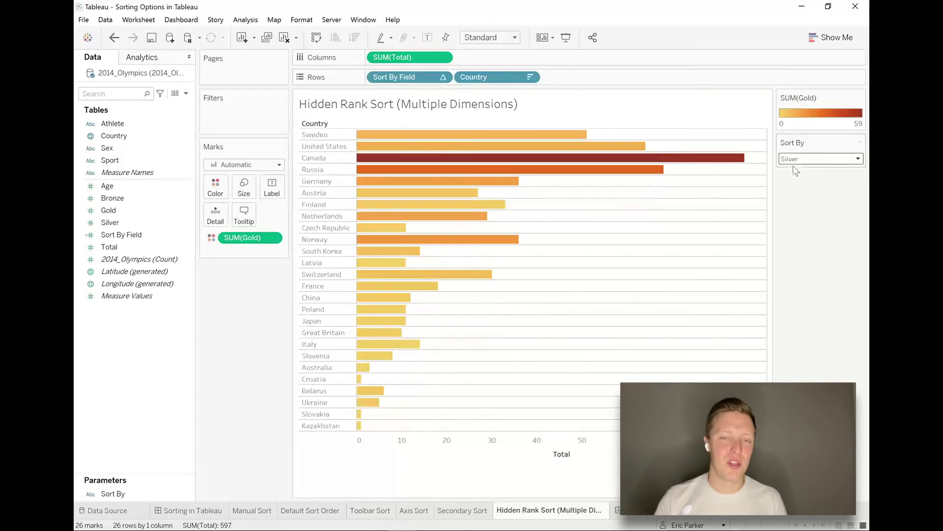
pyautogui.click(795, 159)
pyautogui.click(795, 169)
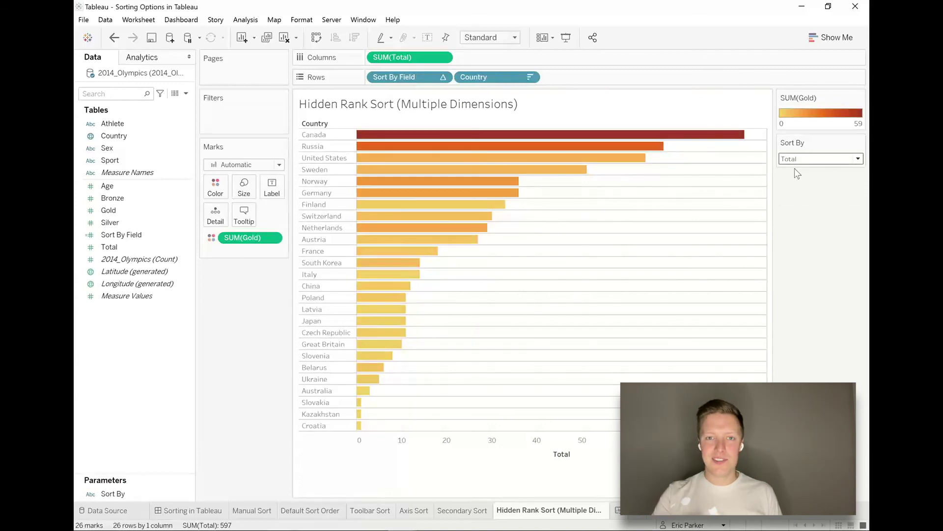